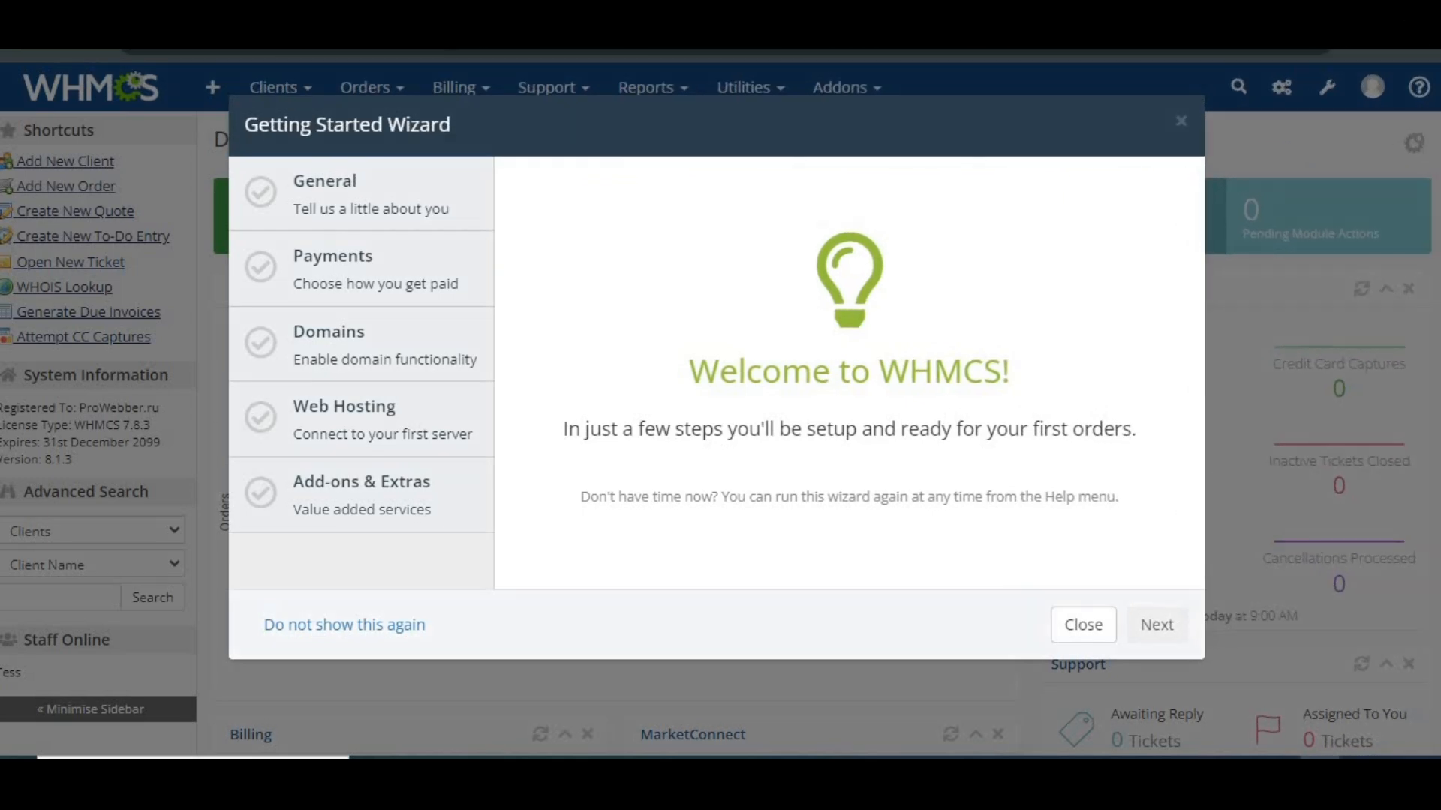
Dismiss the Getting Started Wizard and open the Mail section of General Settings in the system settings
{"action": "left_click", "coordinate": [1086, 642]}
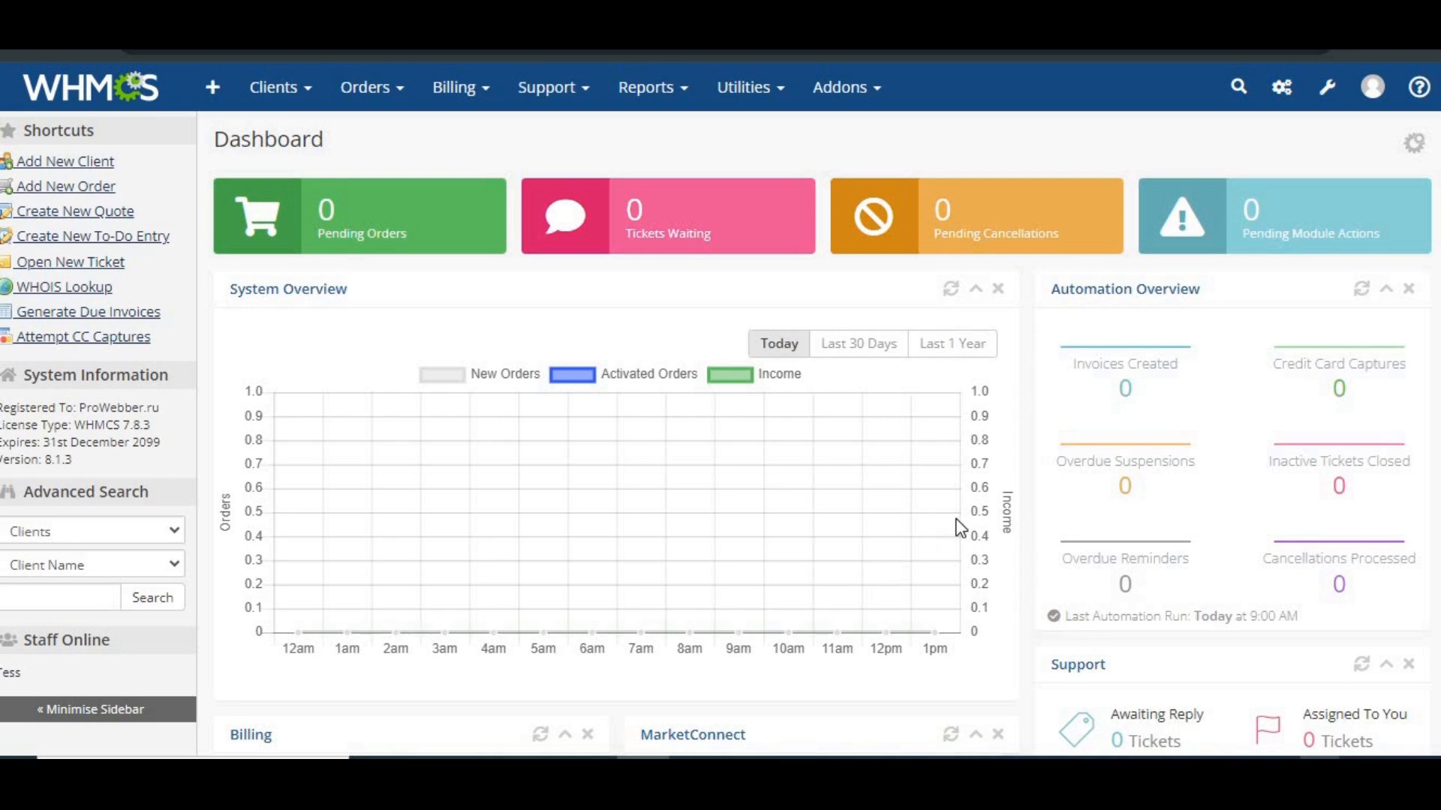
{"action": "left_click", "coordinate": [1326, 88]}
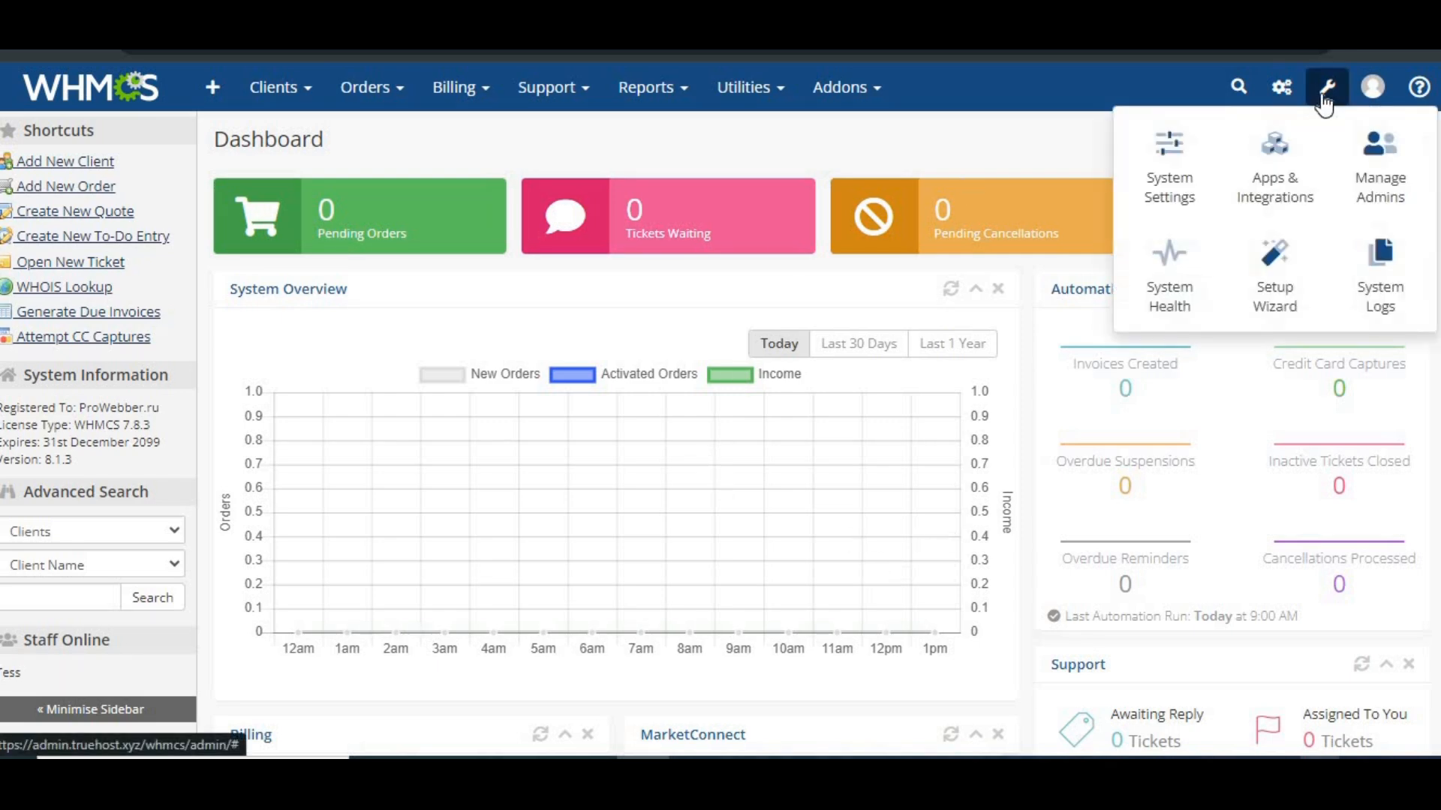
{"action": "left_click", "coordinate": [1190, 161]}
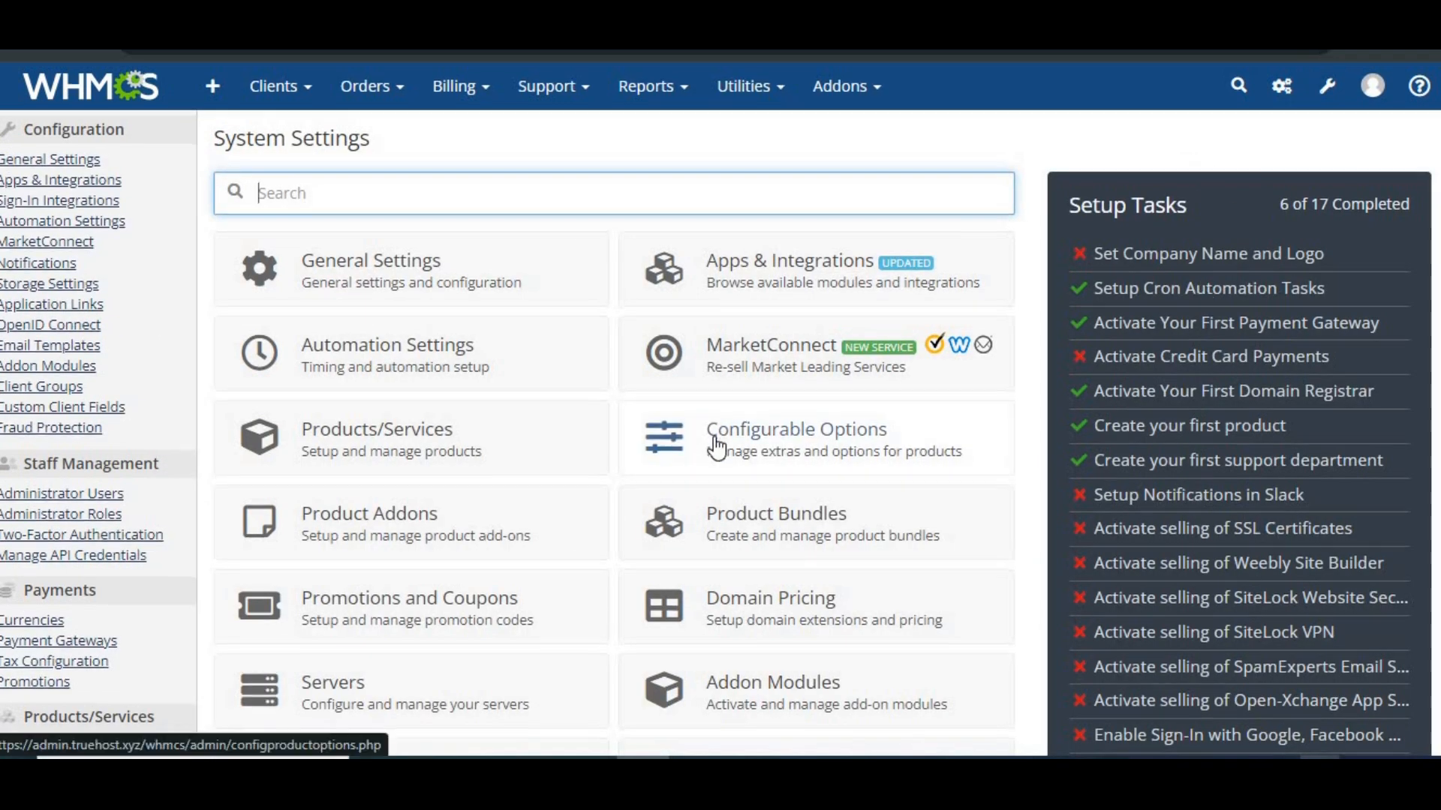
{"action": "scroll", "coordinate": [720, 448], "scroll_direction": "down", "scroll_amount": 1}
{"action": "left_click", "coordinate": [390, 227]}
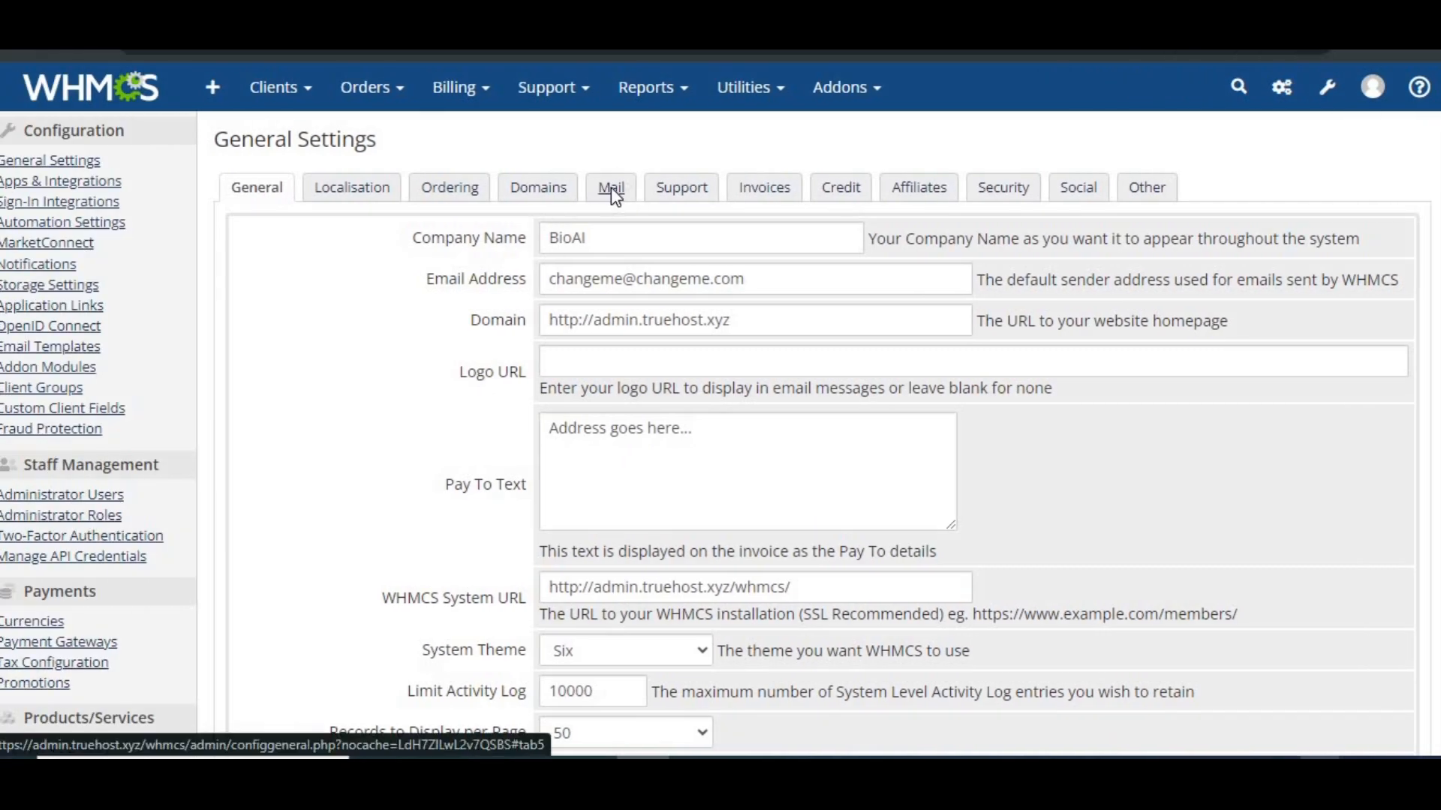
{"action": "left_click", "coordinate": [385, 187]}
{"action": "scroll", "coordinate": [584, 242], "scroll_direction": "down", "scroll_amount": 1}
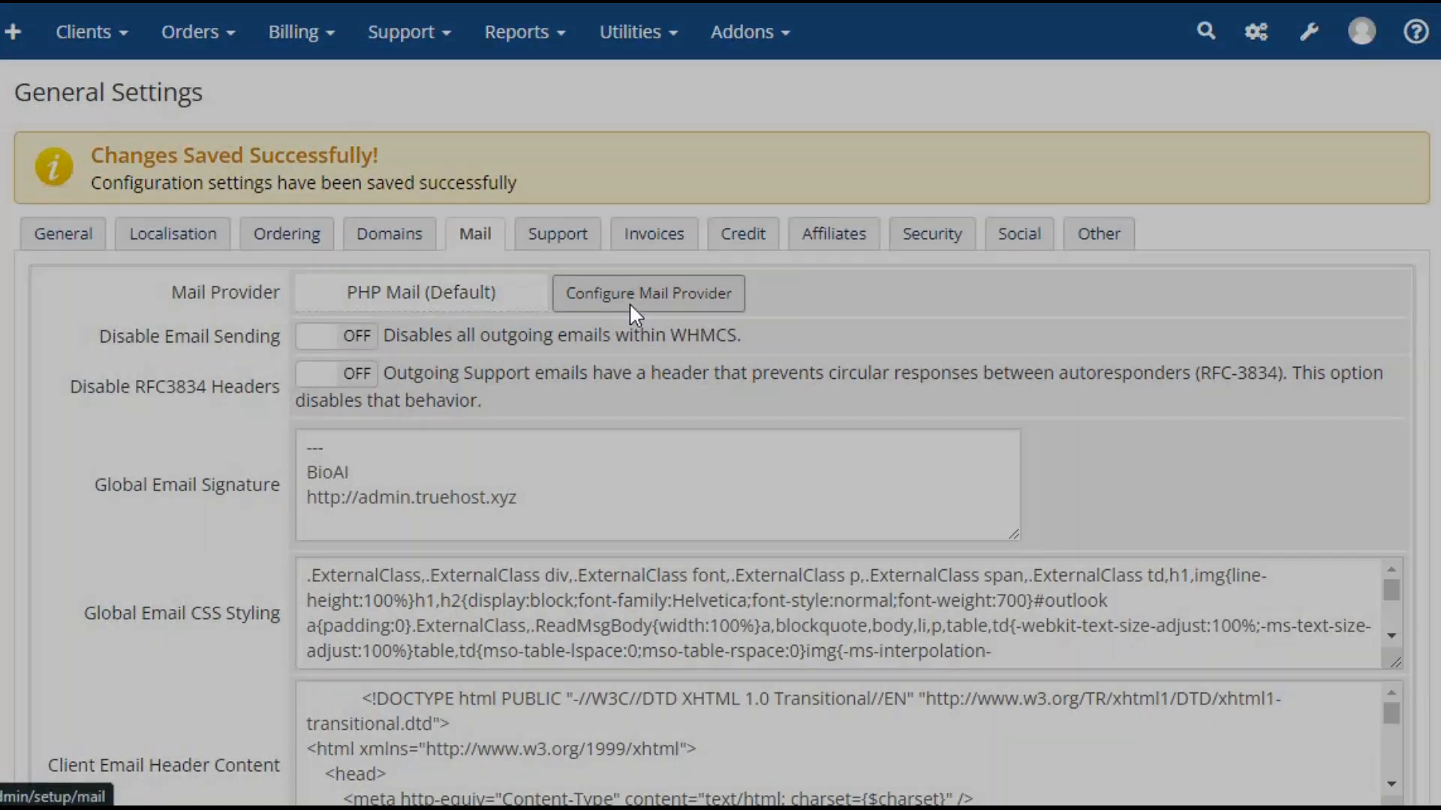
Examine the mail encoding choices and the configuration fields for the SMTP, Mailgun, Microsoft, SendGrid and SparkPost mail providers
{"action": "left_click", "coordinate": [631, 301]}
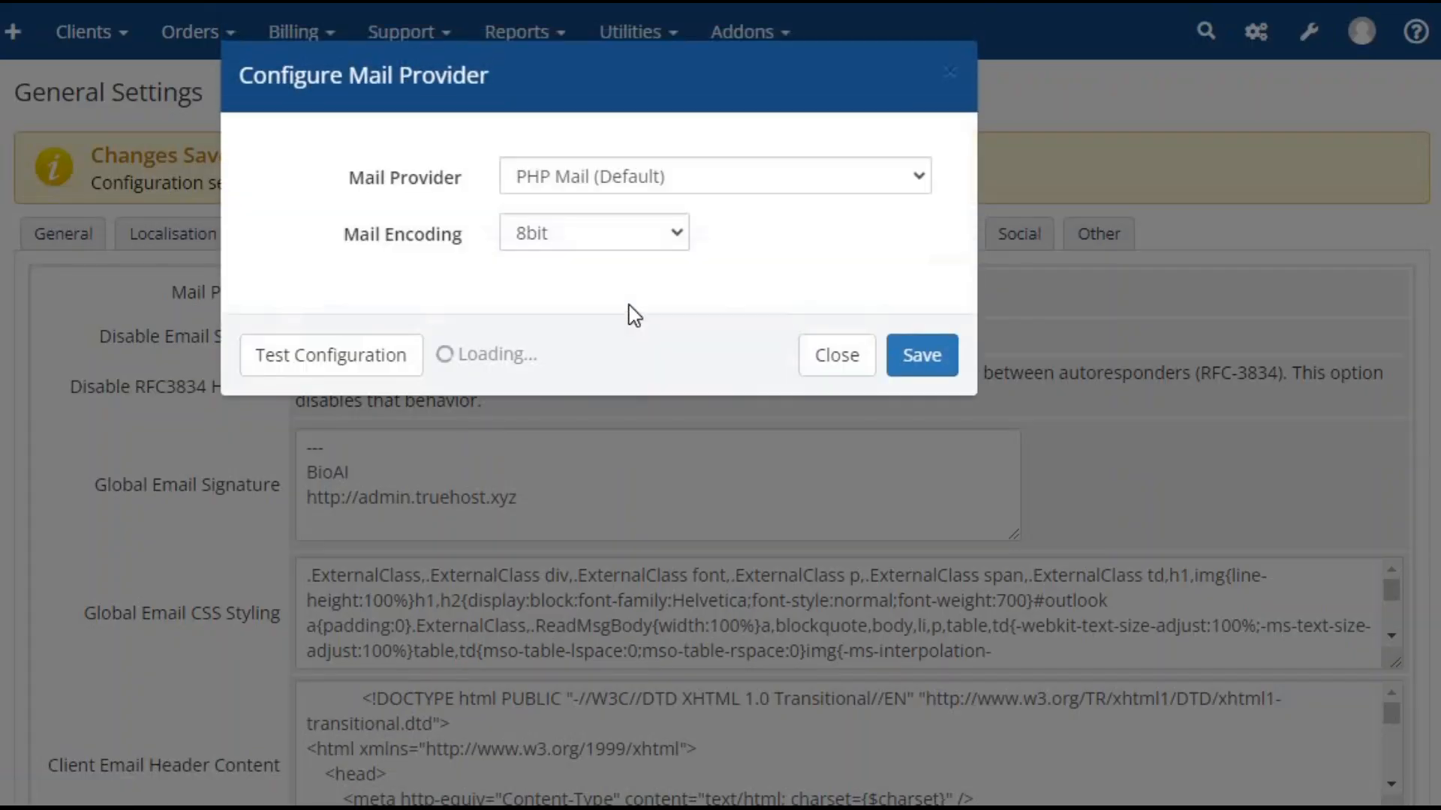
{"action": "left_click", "coordinate": [679, 240]}
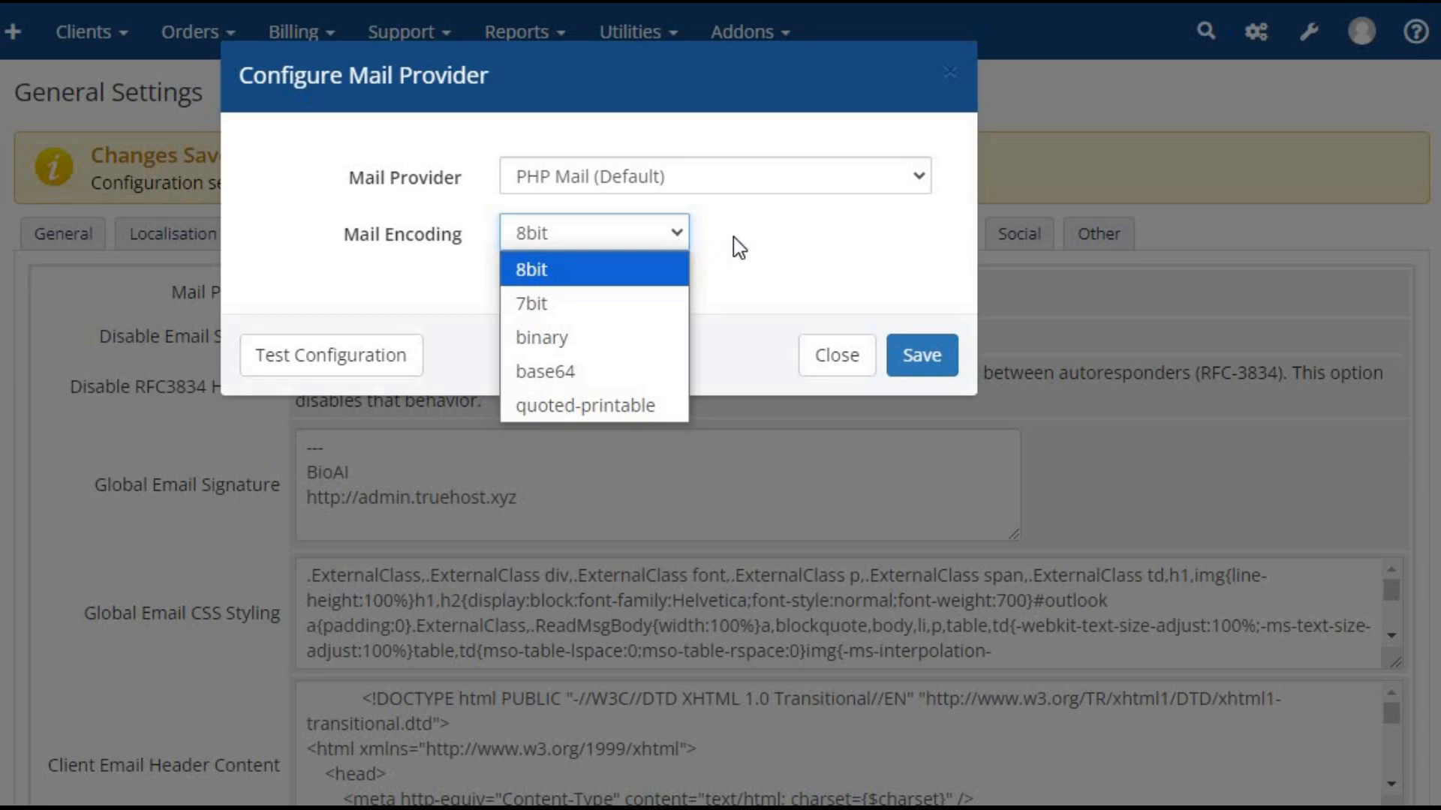
{"action": "left_click", "coordinate": [928, 174]}
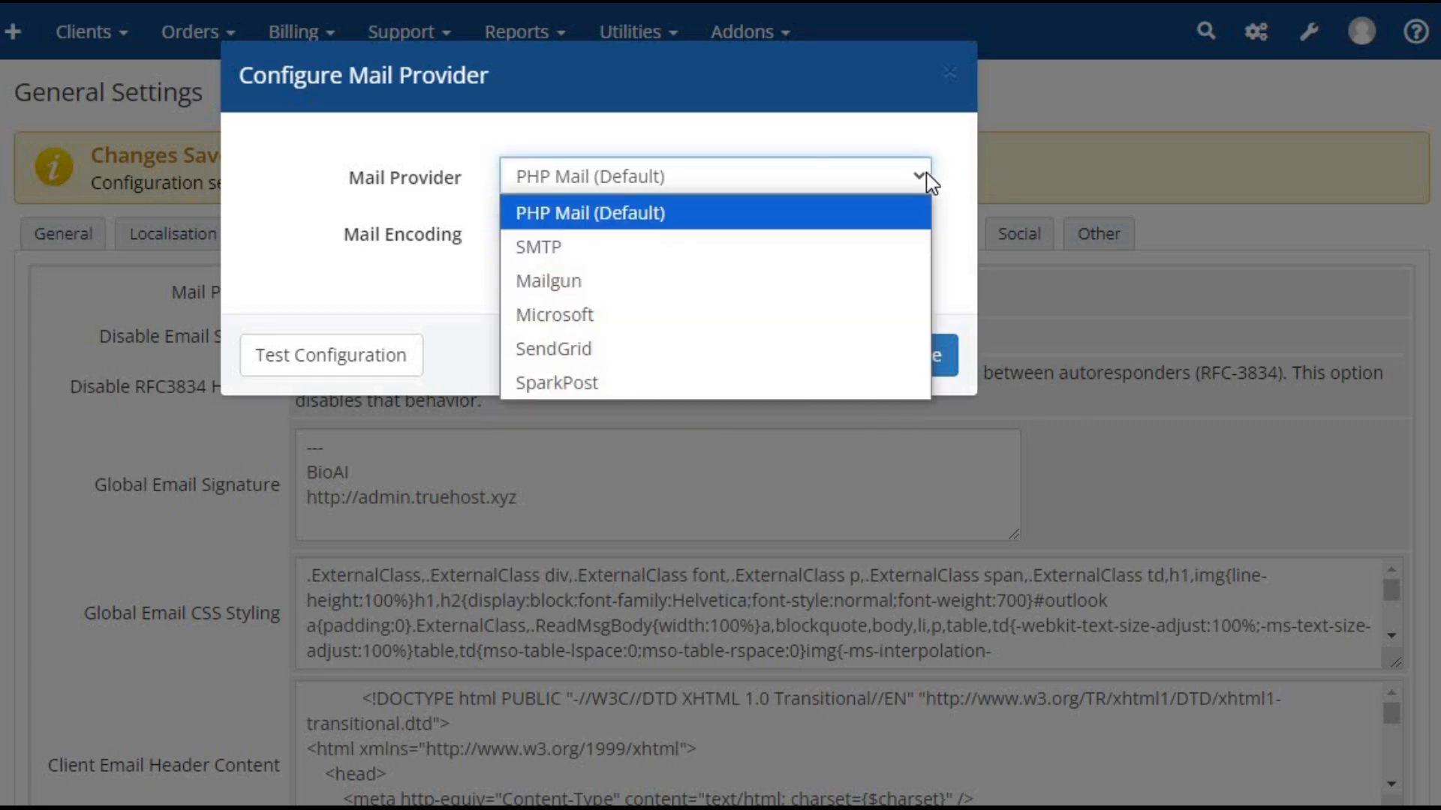
{"action": "left_click", "coordinate": [670, 245]}
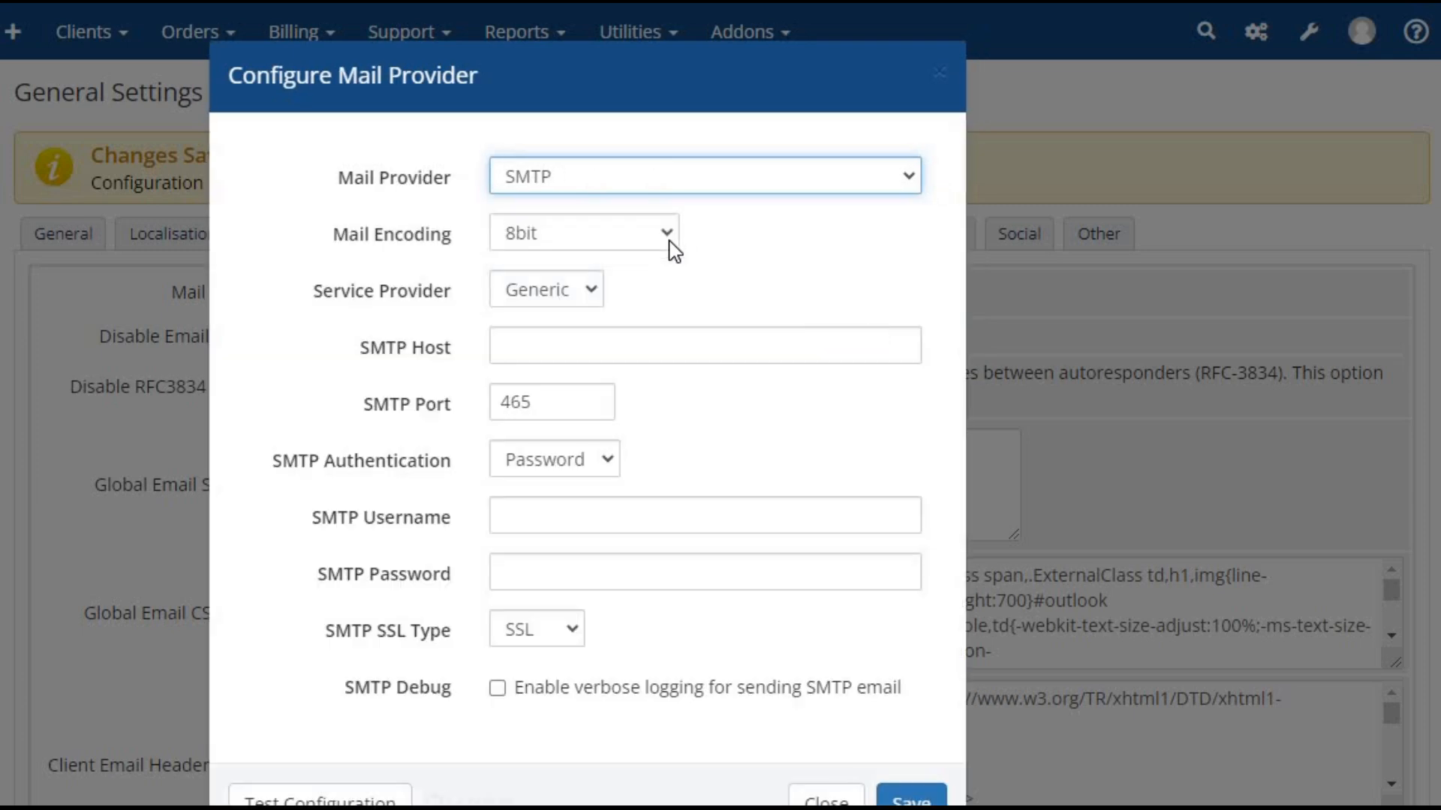
{"action": "left_click", "coordinate": [905, 178]}
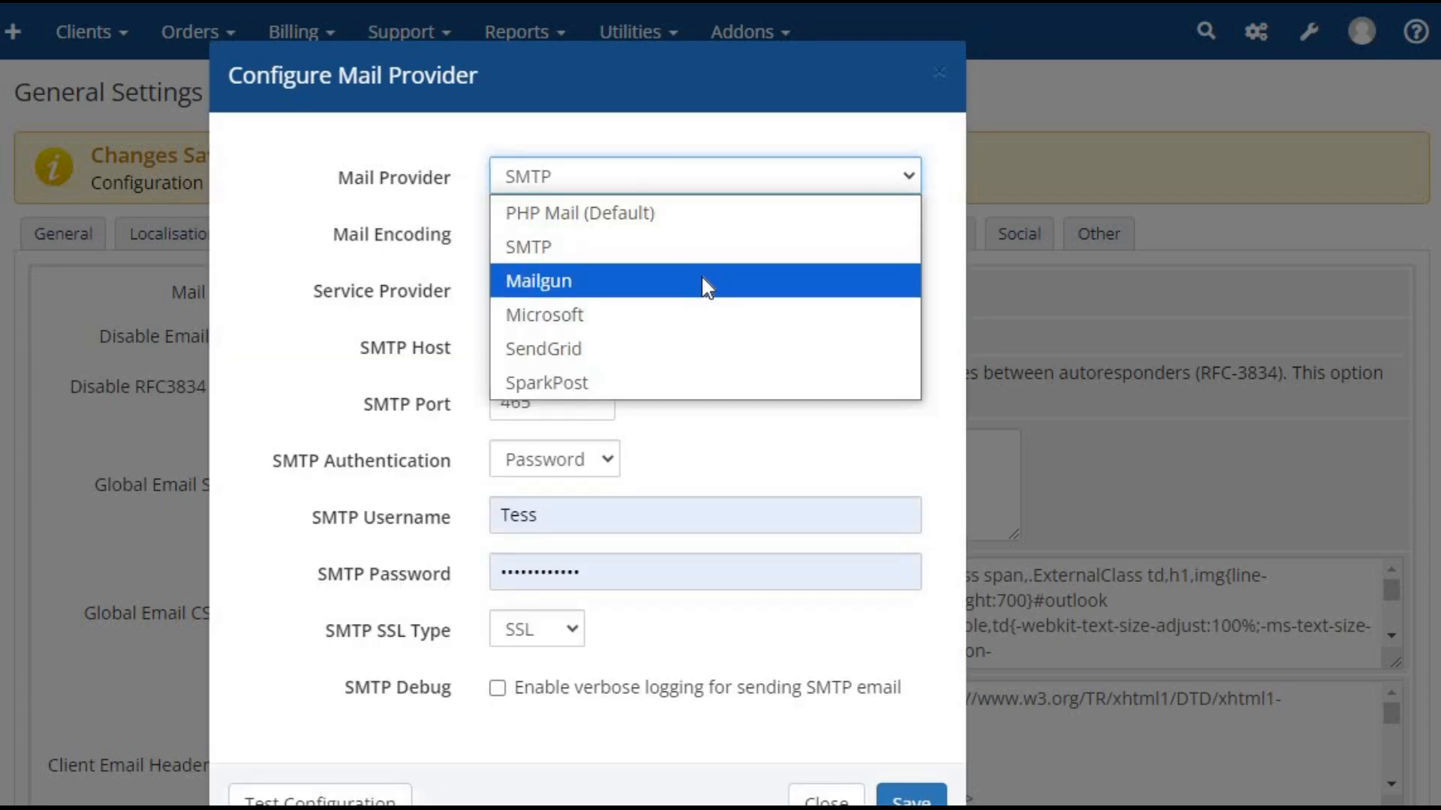
{"action": "left_click", "coordinate": [700, 280]}
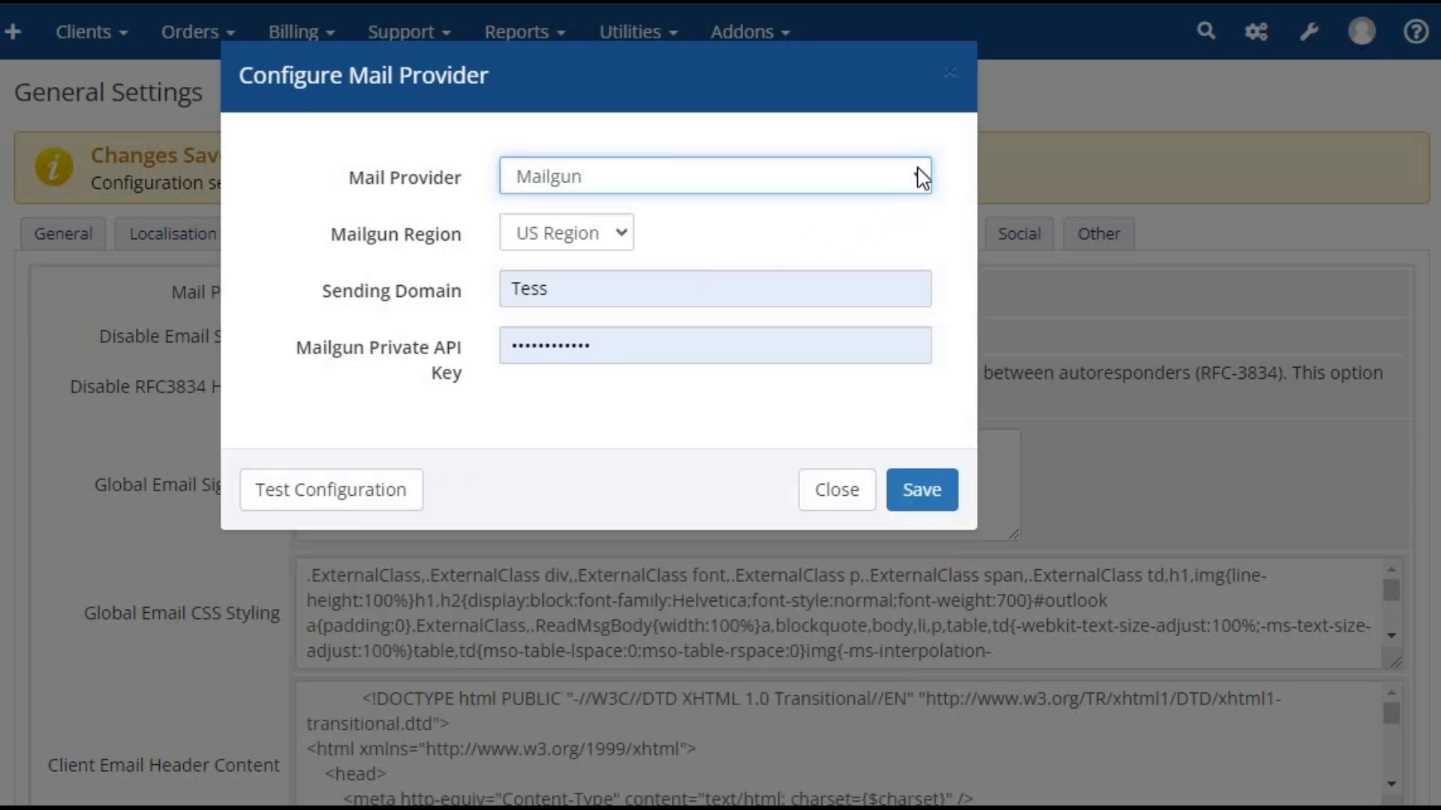
{"action": "left_click", "coordinate": [920, 177]}
{"action": "left_click", "coordinate": [594, 318]}
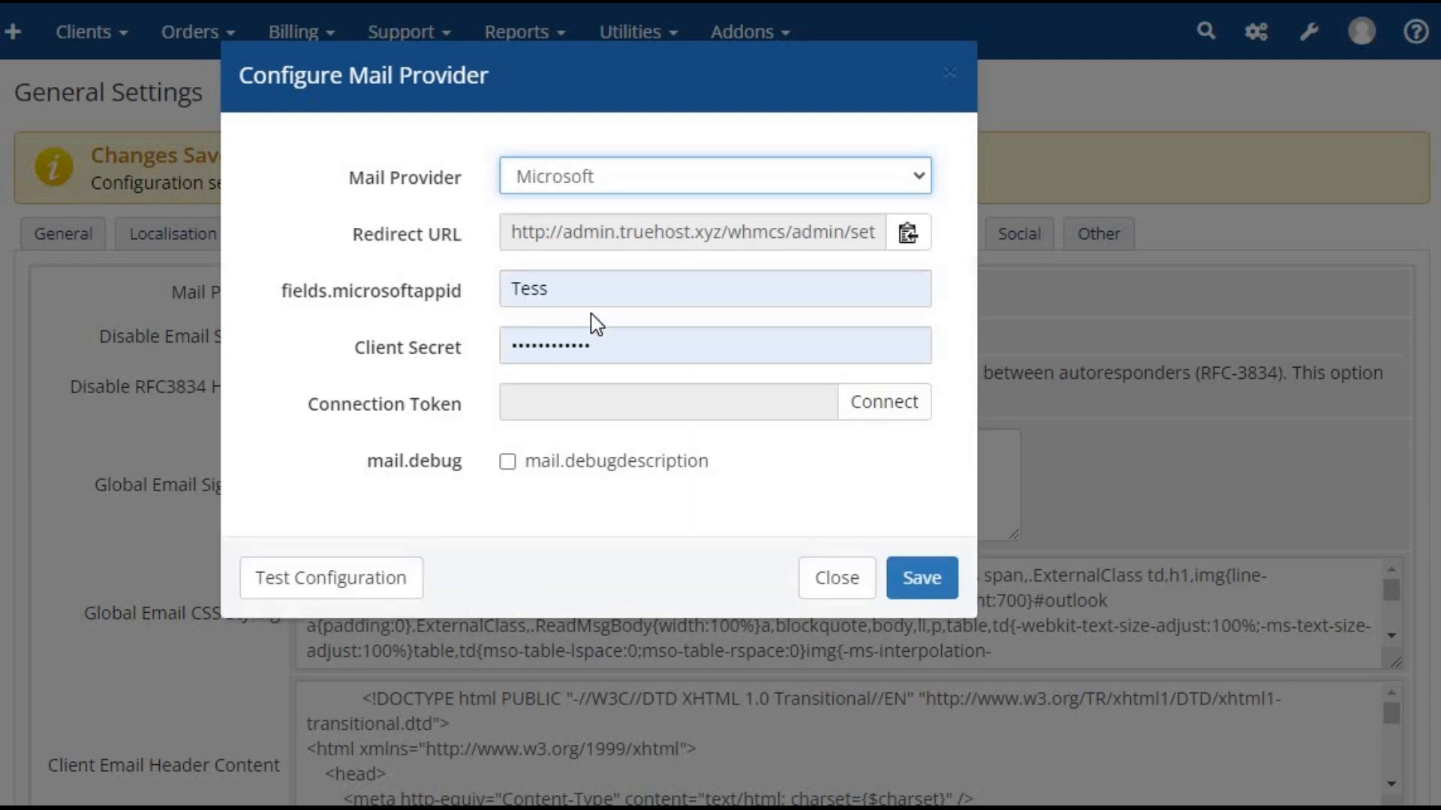
{"action": "left_click", "coordinate": [928, 174]}
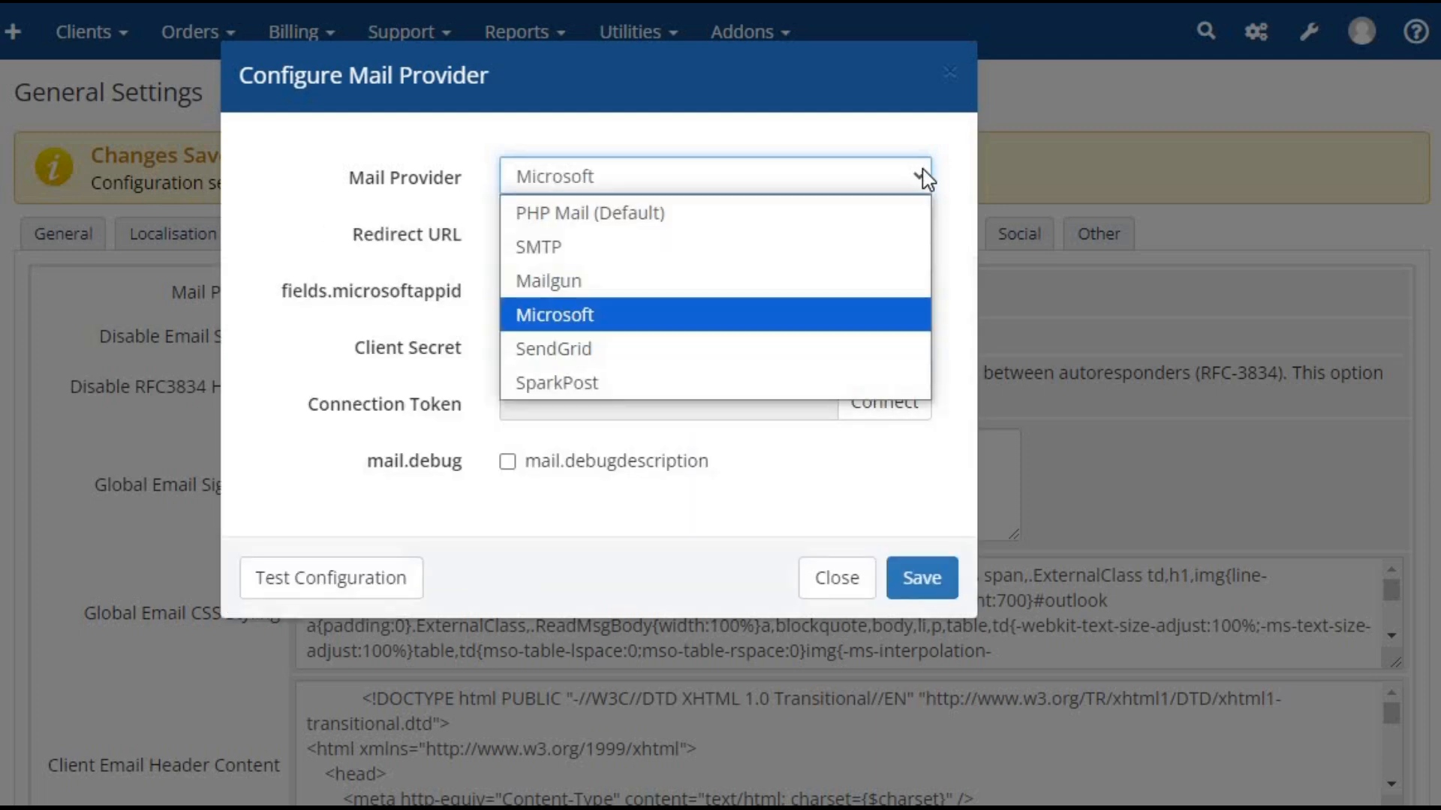
{"action": "left_click", "coordinate": [642, 350]}
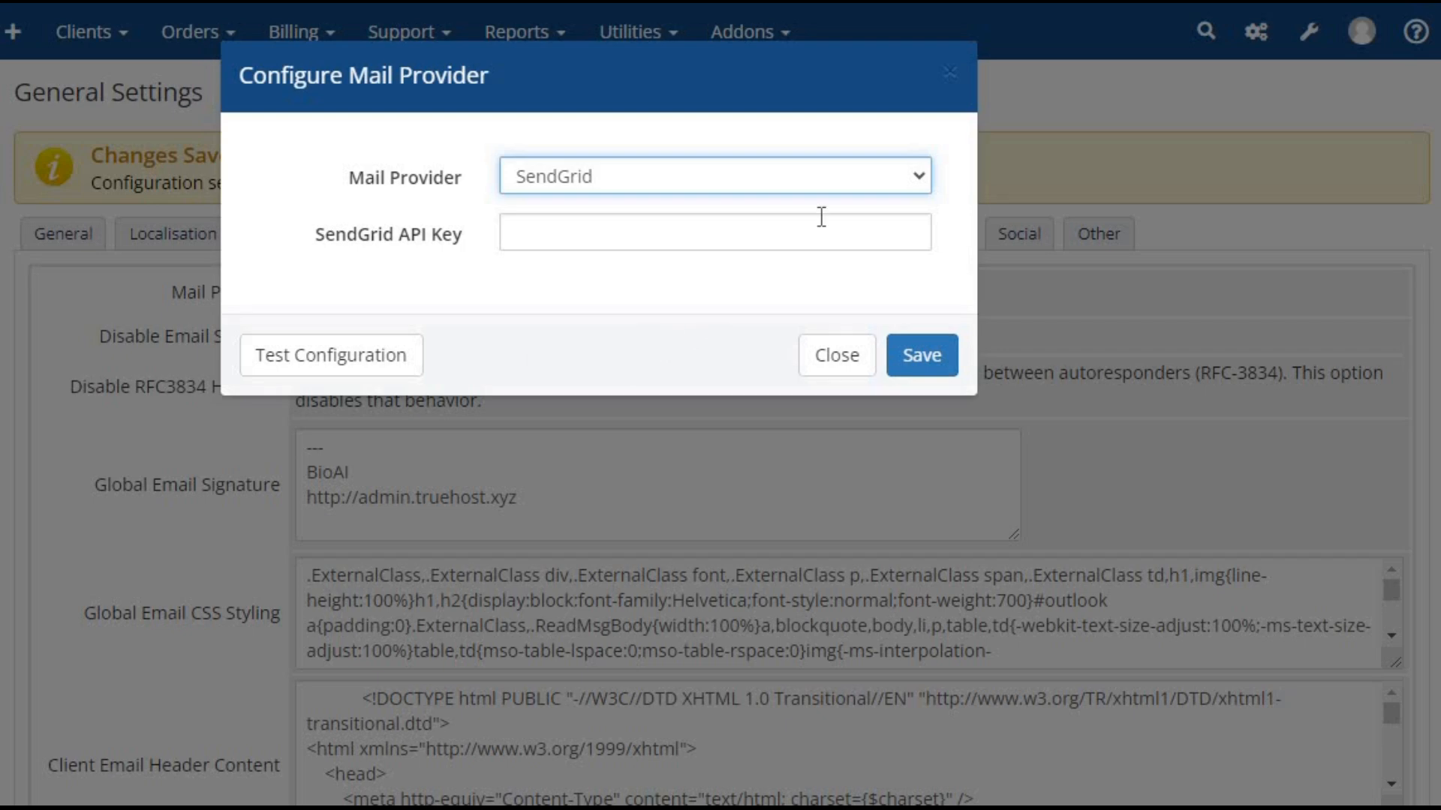
{"action": "left_click", "coordinate": [917, 182]}
{"action": "left_click", "coordinate": [726, 381]}
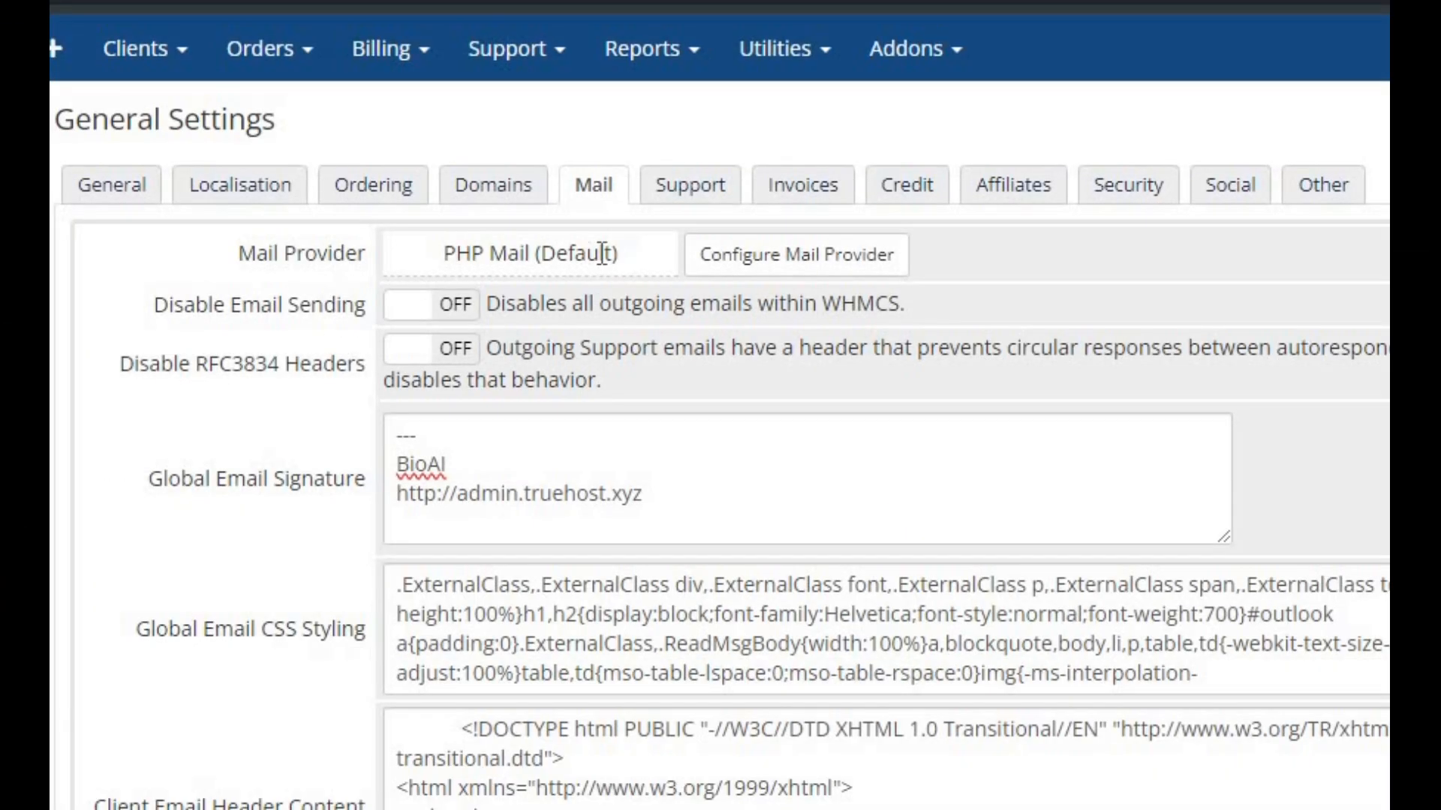
Open the mail provider configuration and choose SMTP as the mail provider
{"action": "left_click", "coordinate": [761, 263]}
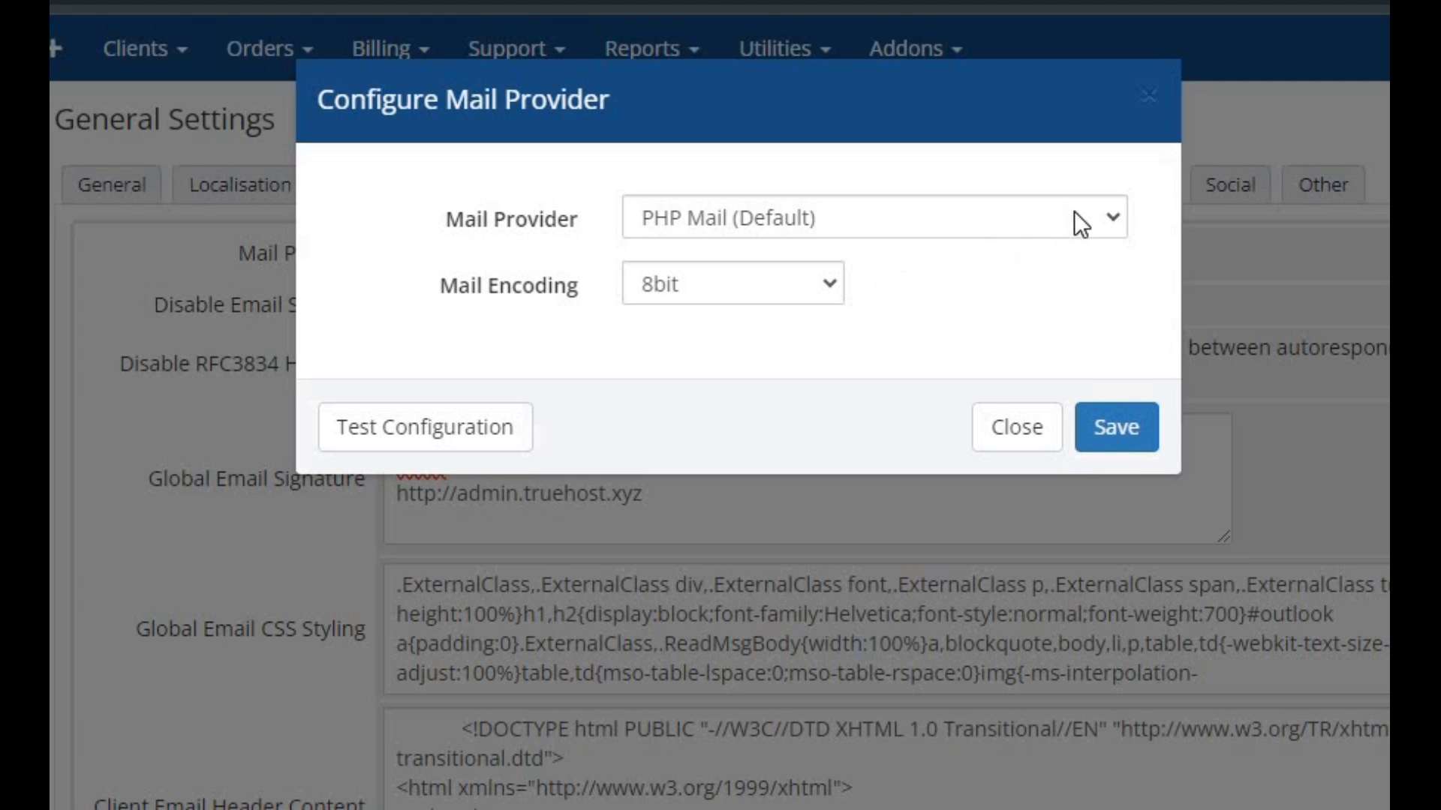
{"action": "left_click", "coordinate": [1111, 217]}
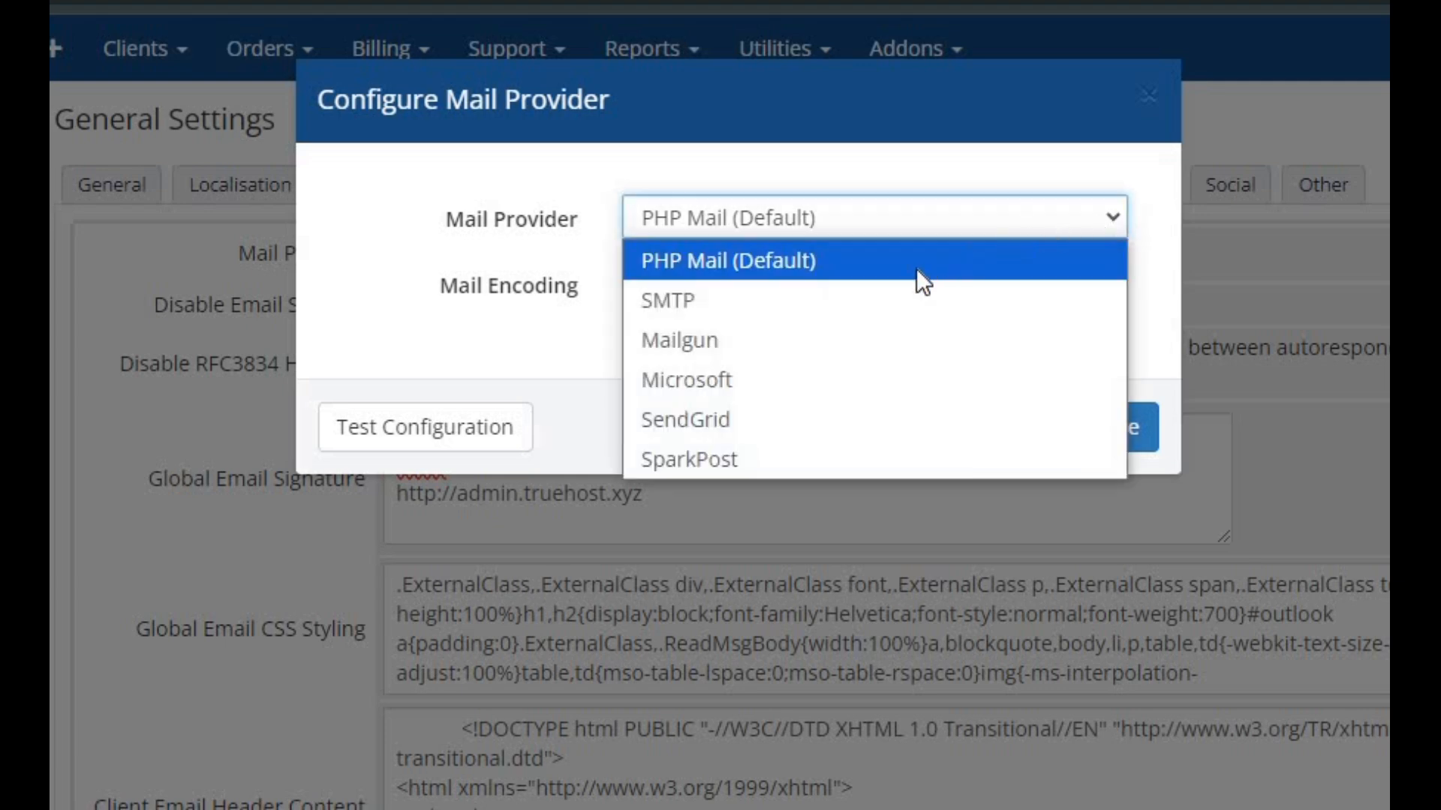
{"action": "left_click", "coordinate": [896, 297]}
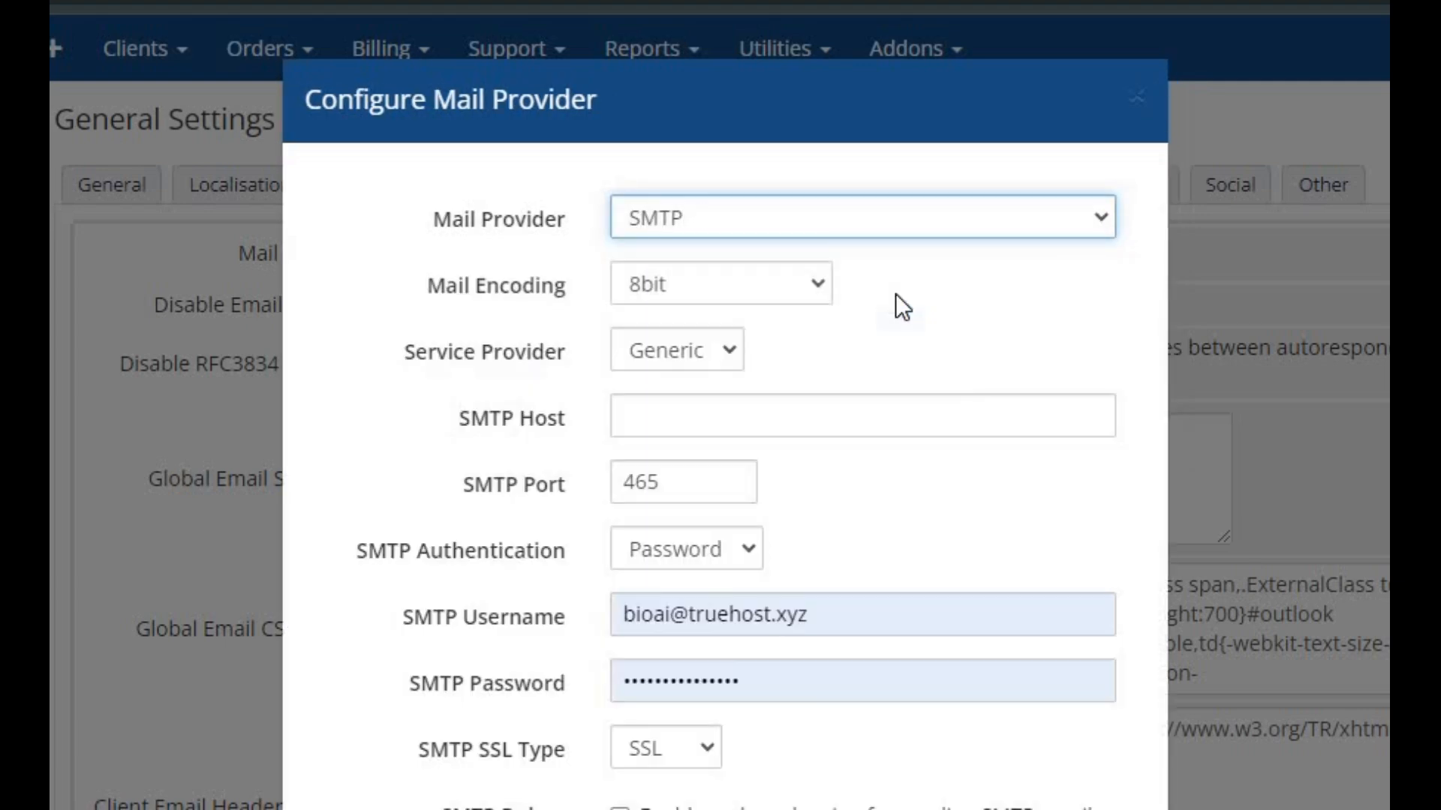
{"action": "scroll", "coordinate": [894, 294], "scroll_direction": "down", "scroll_amount": 1}
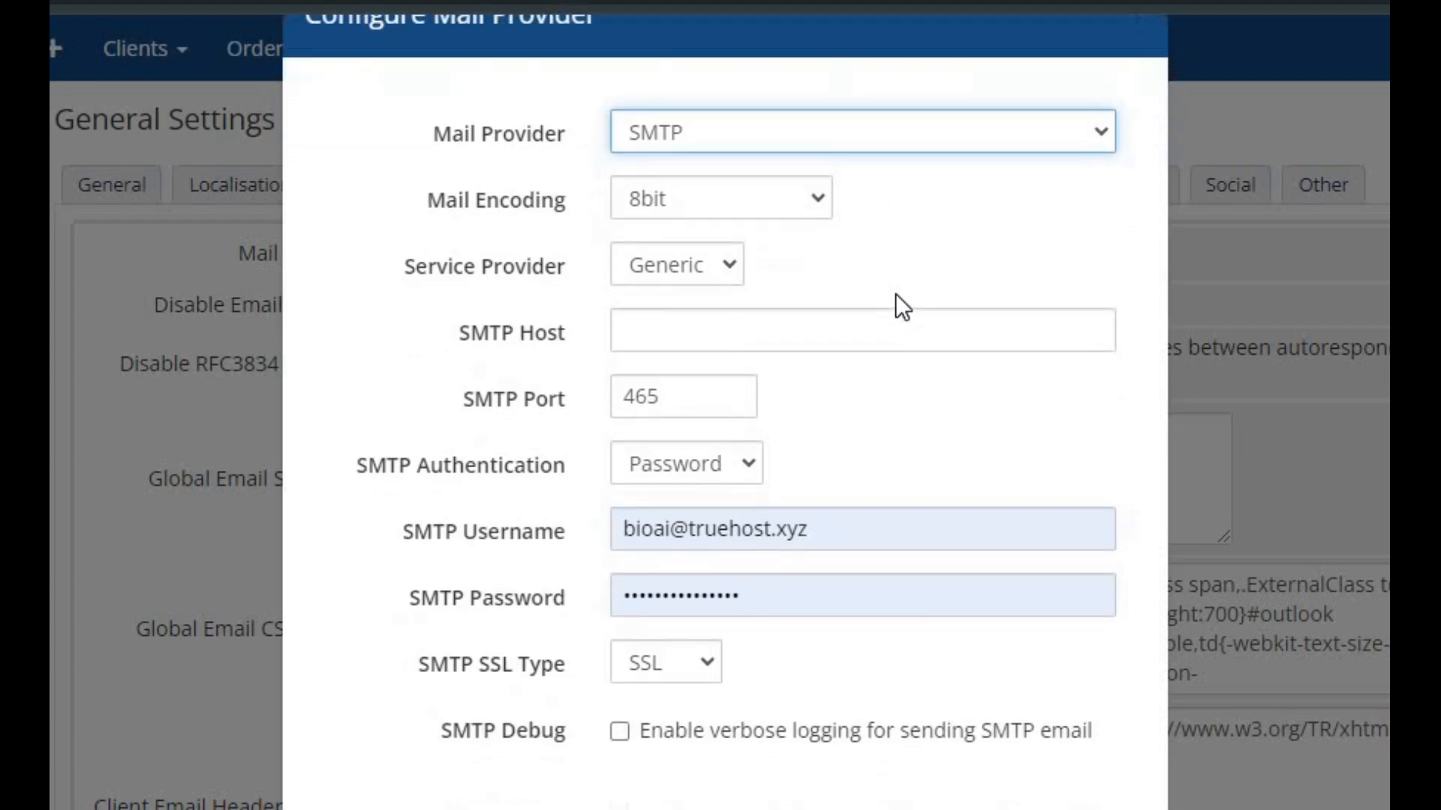
{"action": "scroll", "coordinate": [895, 296], "scroll_direction": "up", "scroll_amount": 1}
{"action": "scroll", "coordinate": [895, 296], "scroll_direction": "down", "scroll_amount": 1}
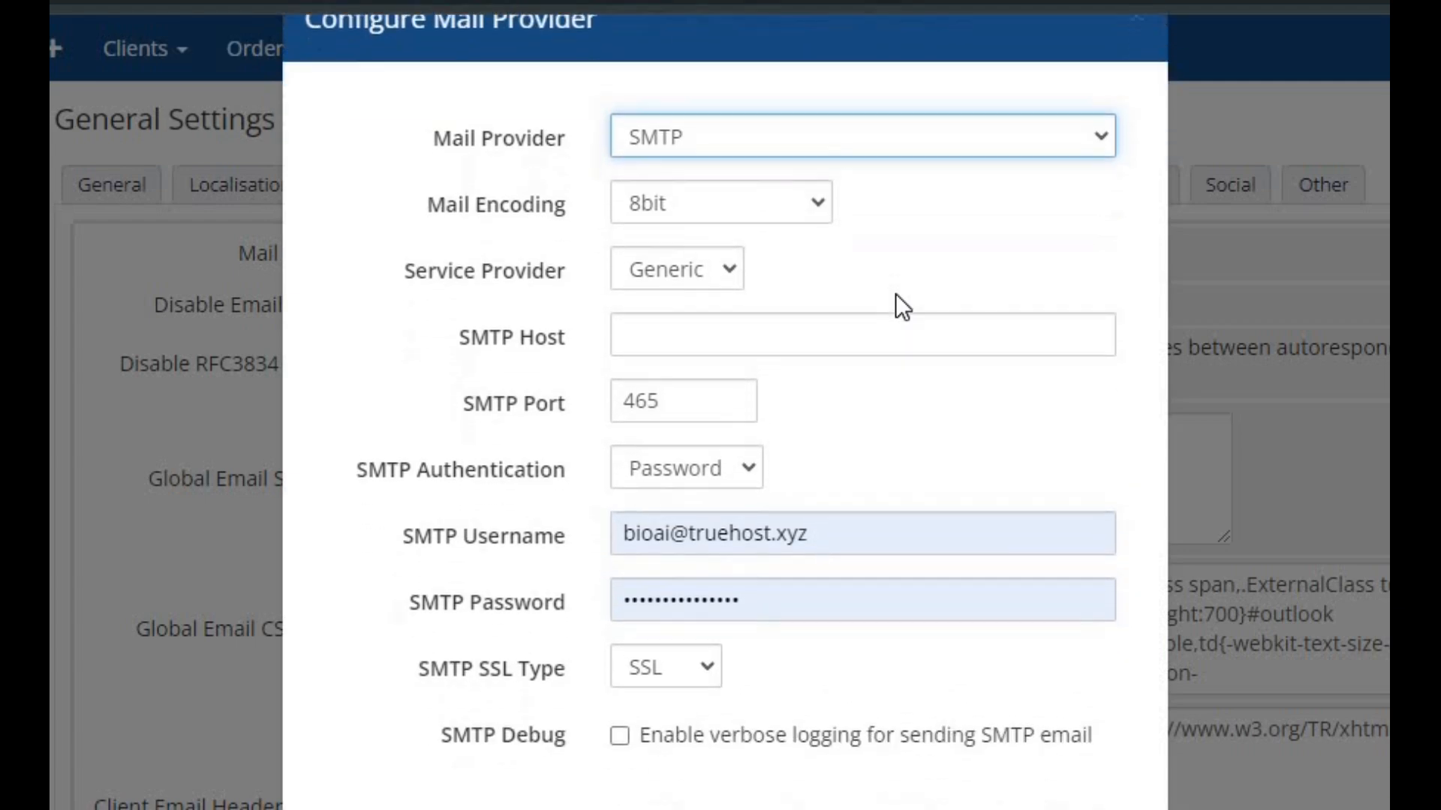
{"action": "left_click", "coordinate": [1095, 132]}
{"action": "left_click", "coordinate": [1095, 132]}
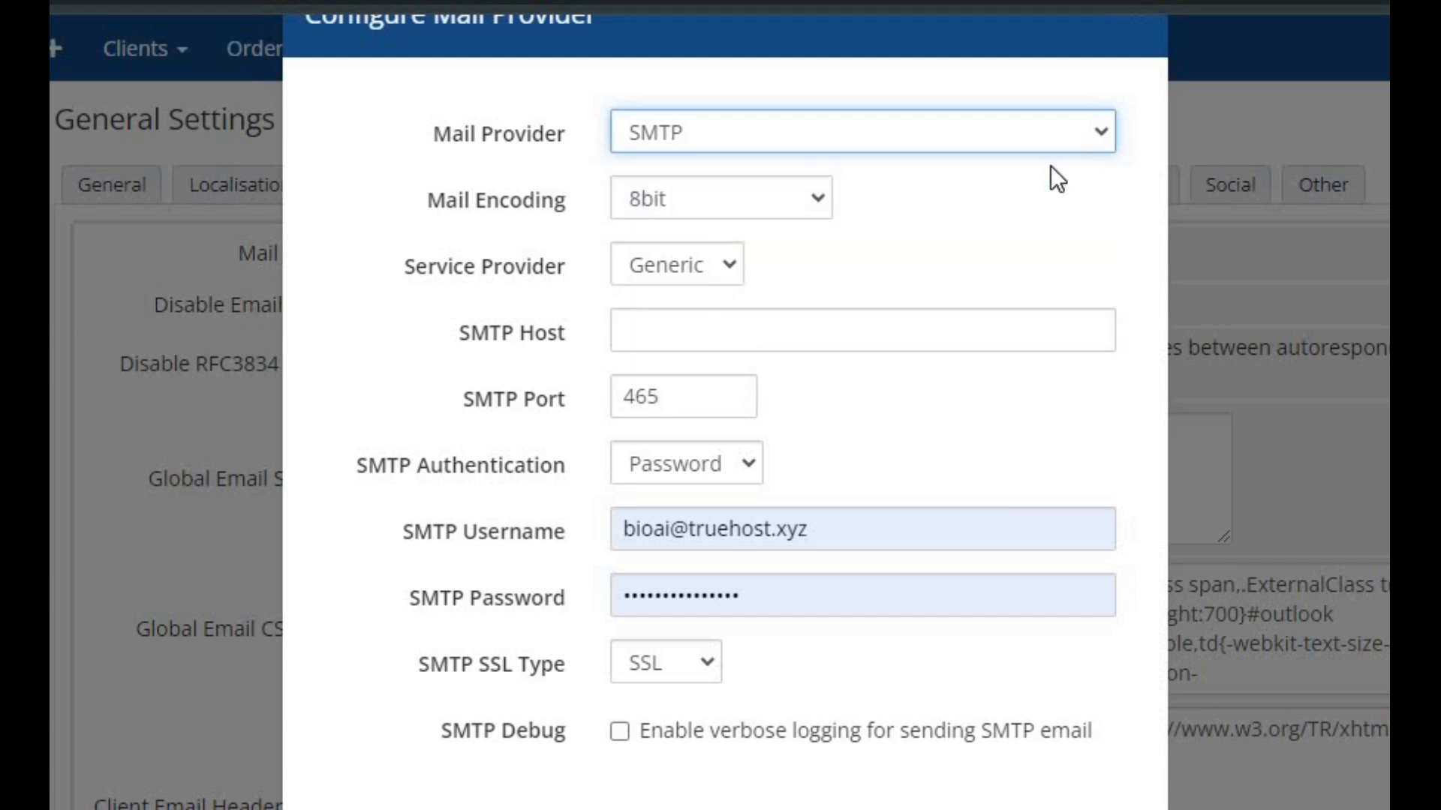
Choose 8bit as the mail encoding and keep Generic as the service provider
{"action": "left_click", "coordinate": [818, 197]}
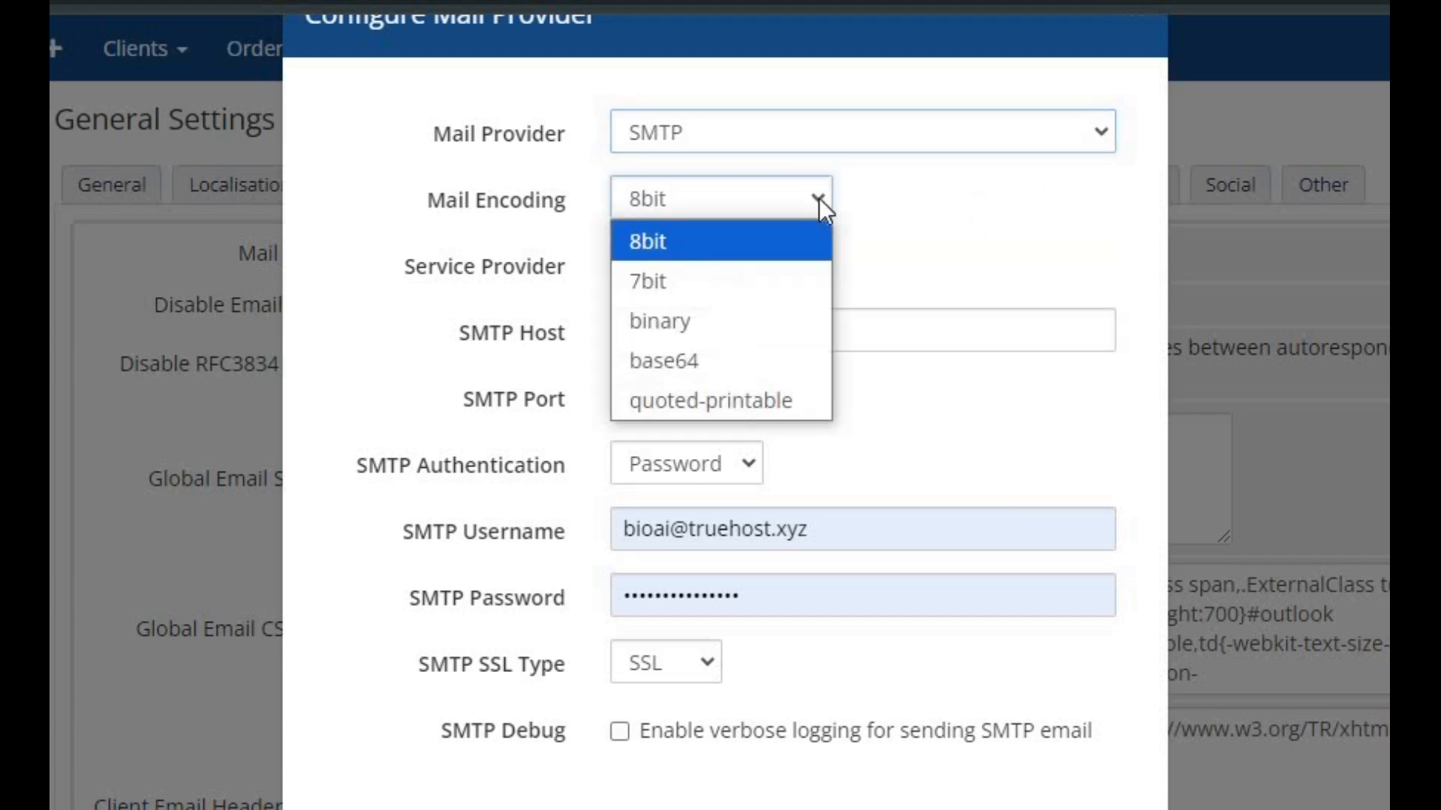
{"action": "left_click", "coordinate": [764, 245]}
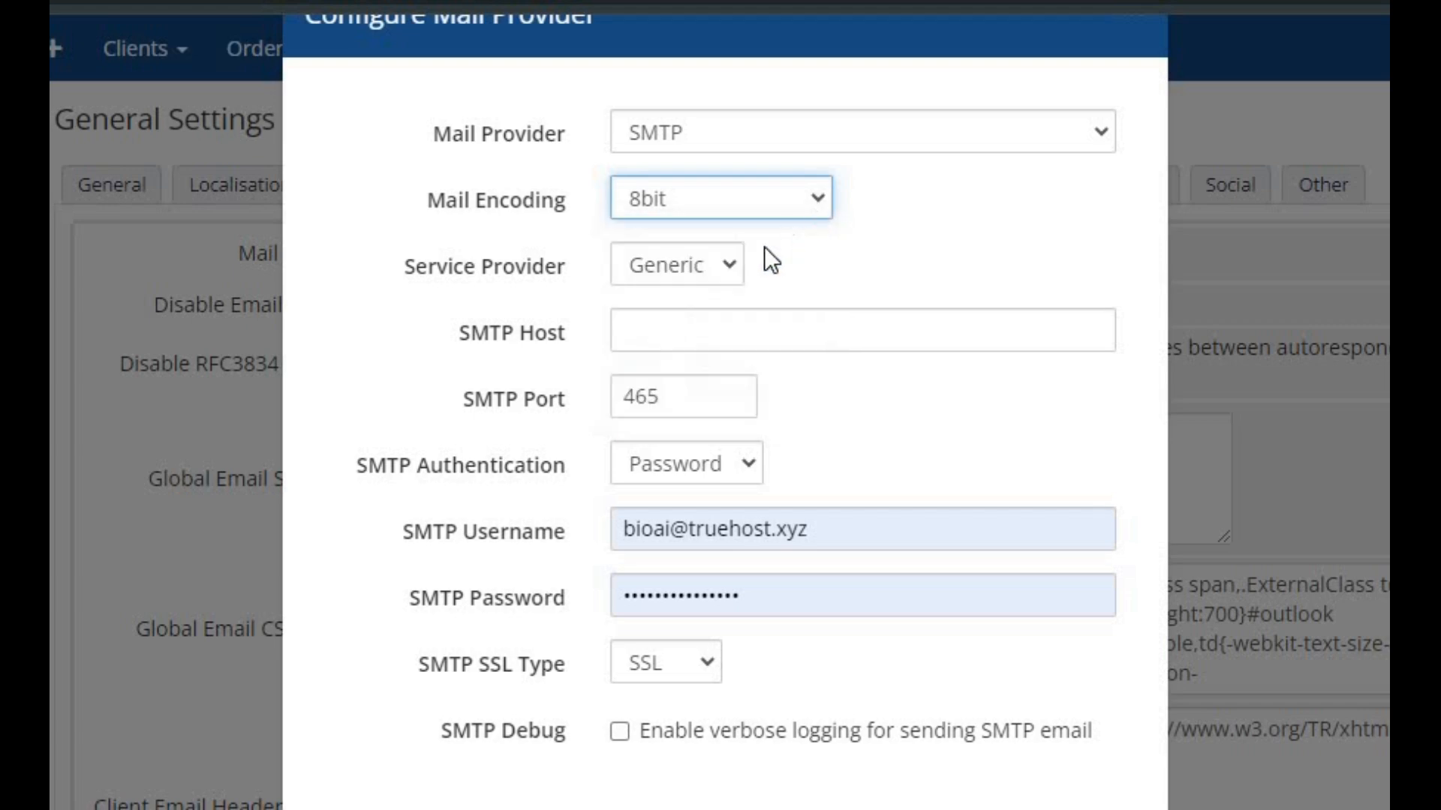
{"action": "left_click", "coordinate": [727, 263]}
{"action": "left_click", "coordinate": [726, 265]}
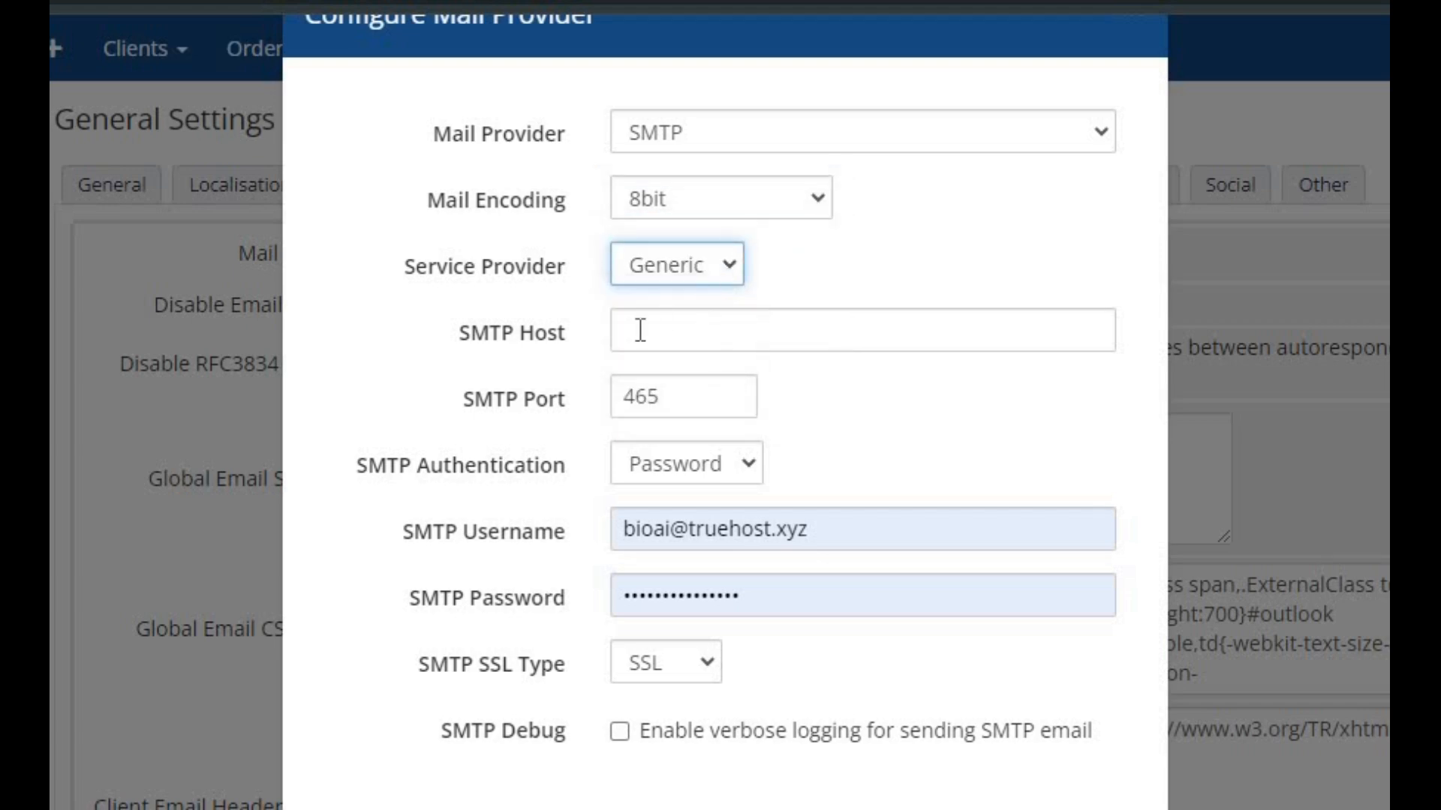
Set the SMTP host to smtp.truehost.xyz, keep Password as the SMTP authentication, and save the mail provider configuration
{"action": "left_click", "coordinate": [666, 326]}
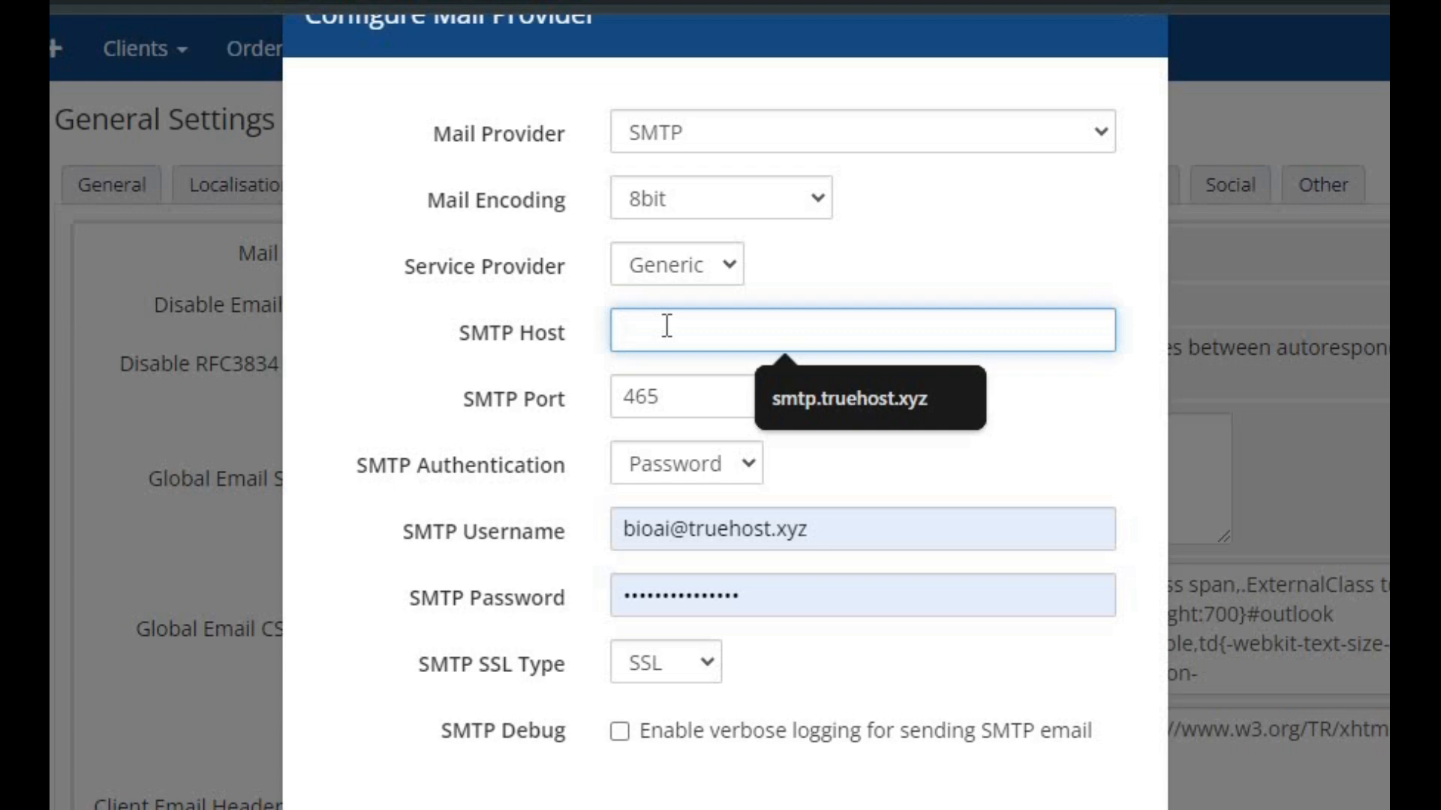
{"action": "left_click", "coordinate": [795, 388]}
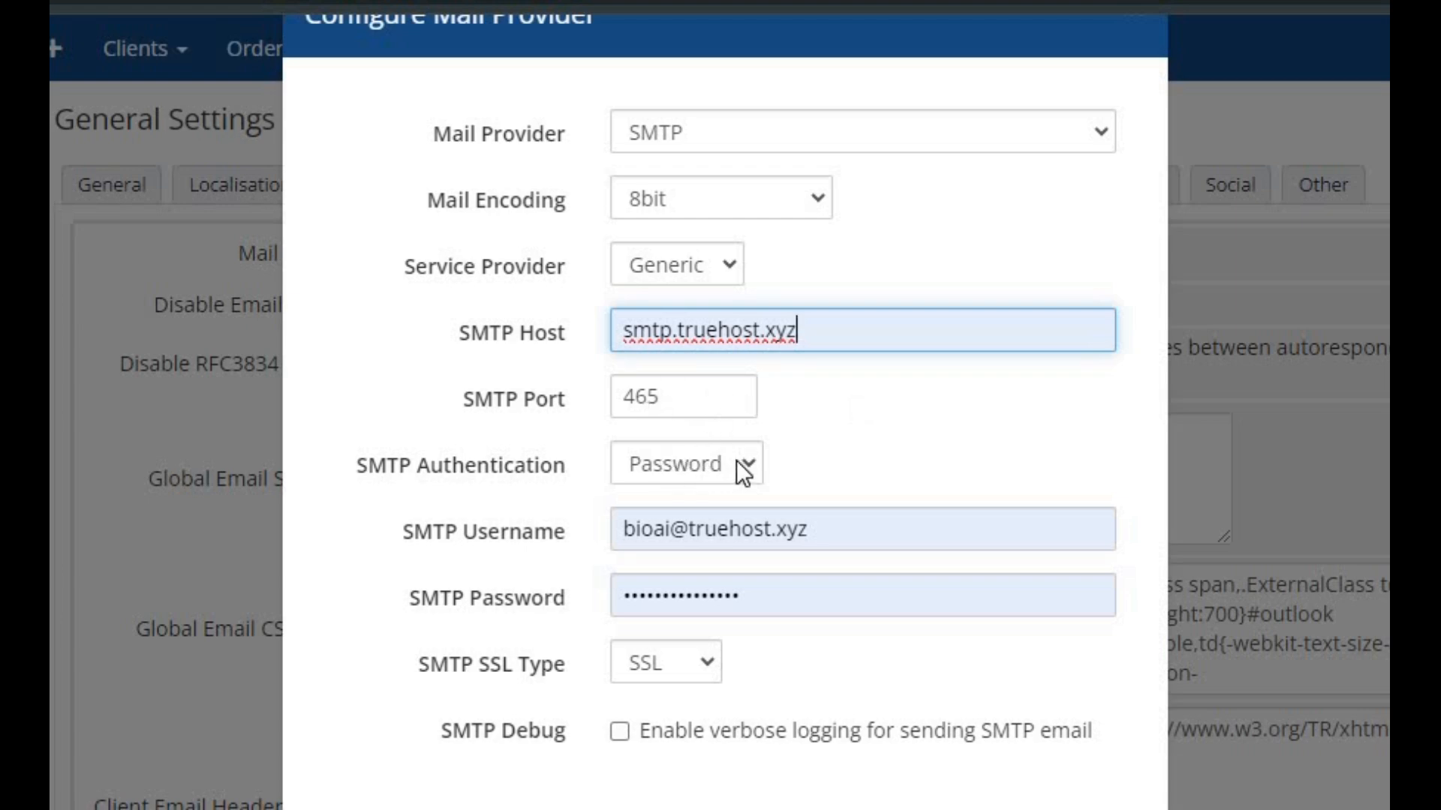
{"action": "left_click", "coordinate": [752, 471]}
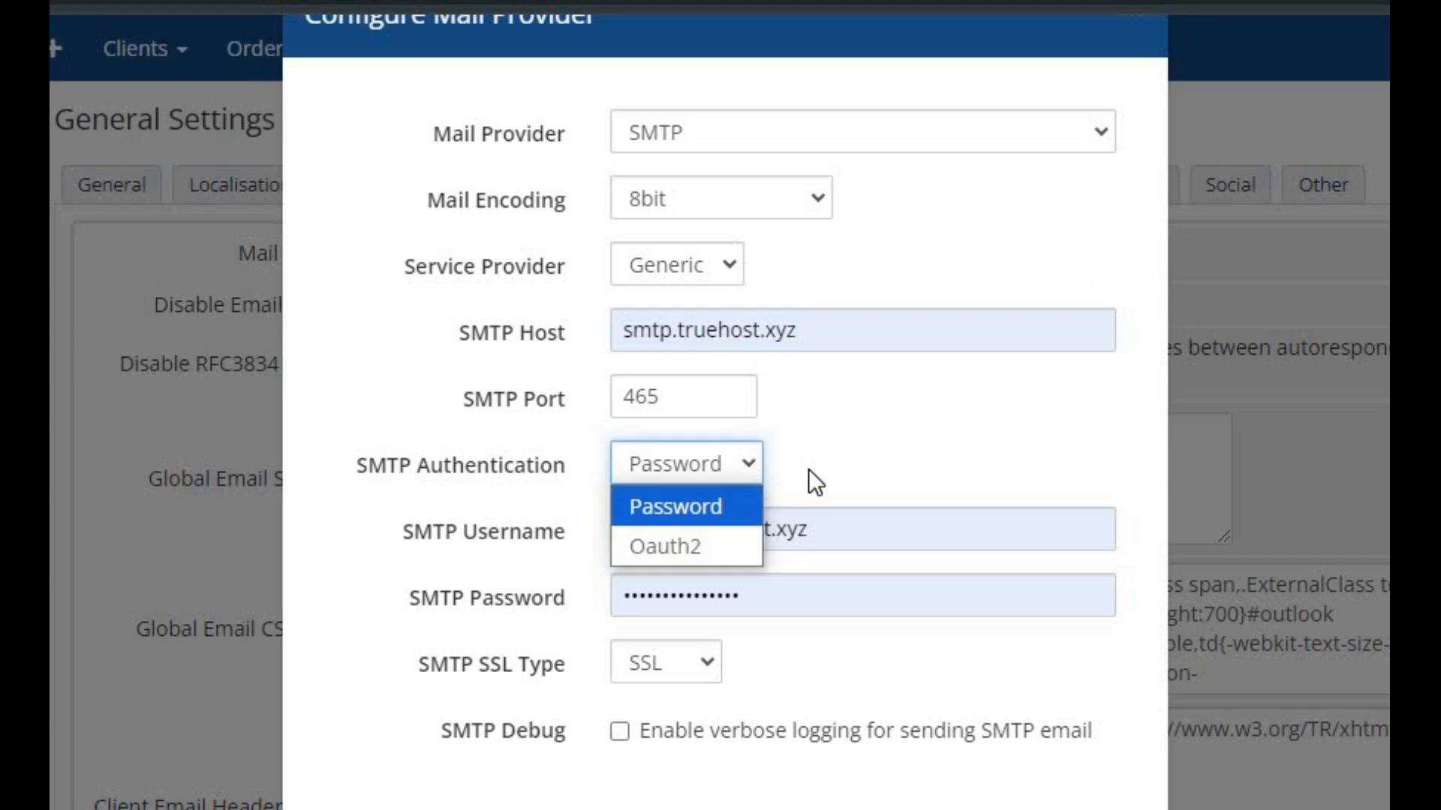
{"action": "left_click", "coordinate": [755, 461]}
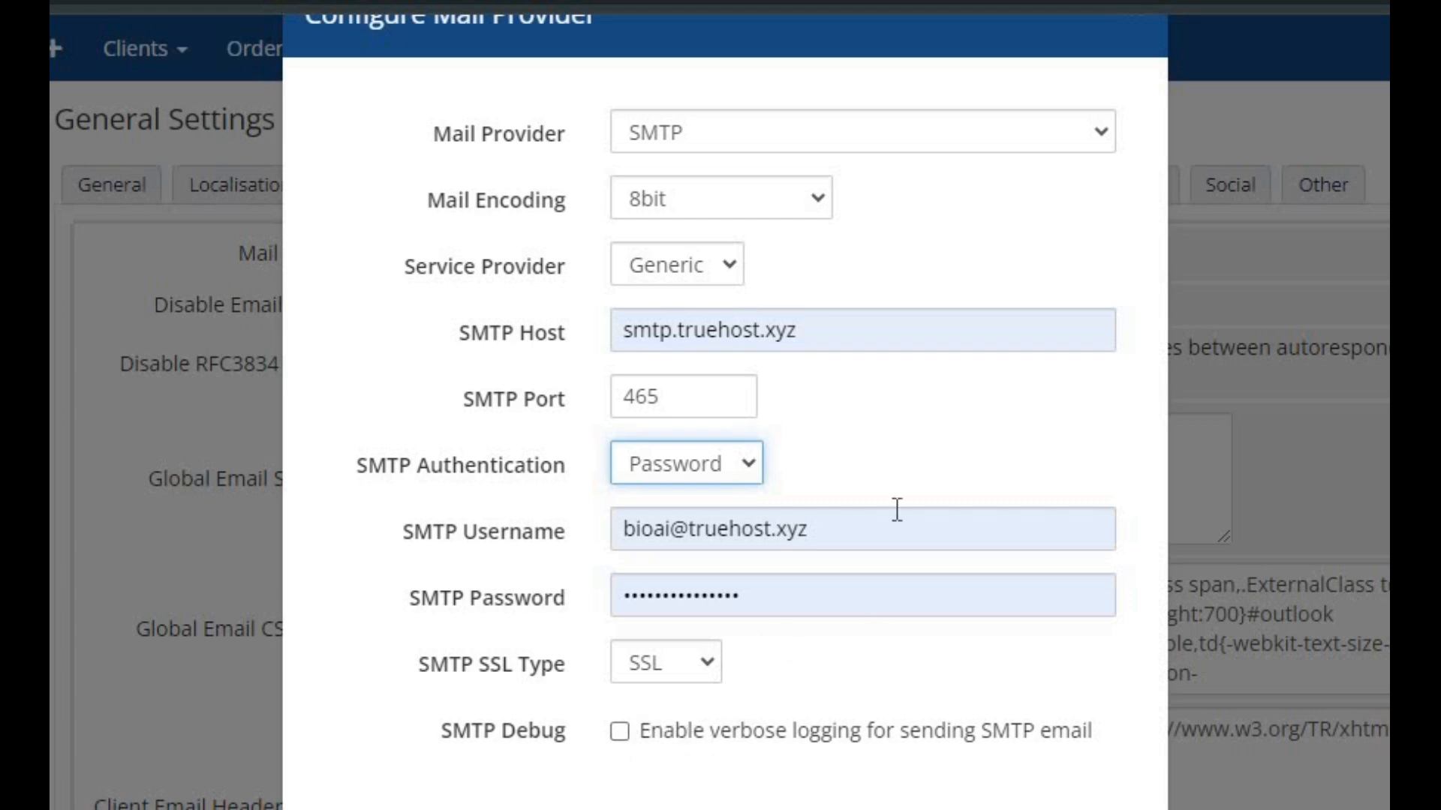
{"action": "key", "text": "ctrl+minus"}
{"action": "key", "text": "ctrl+minus"}
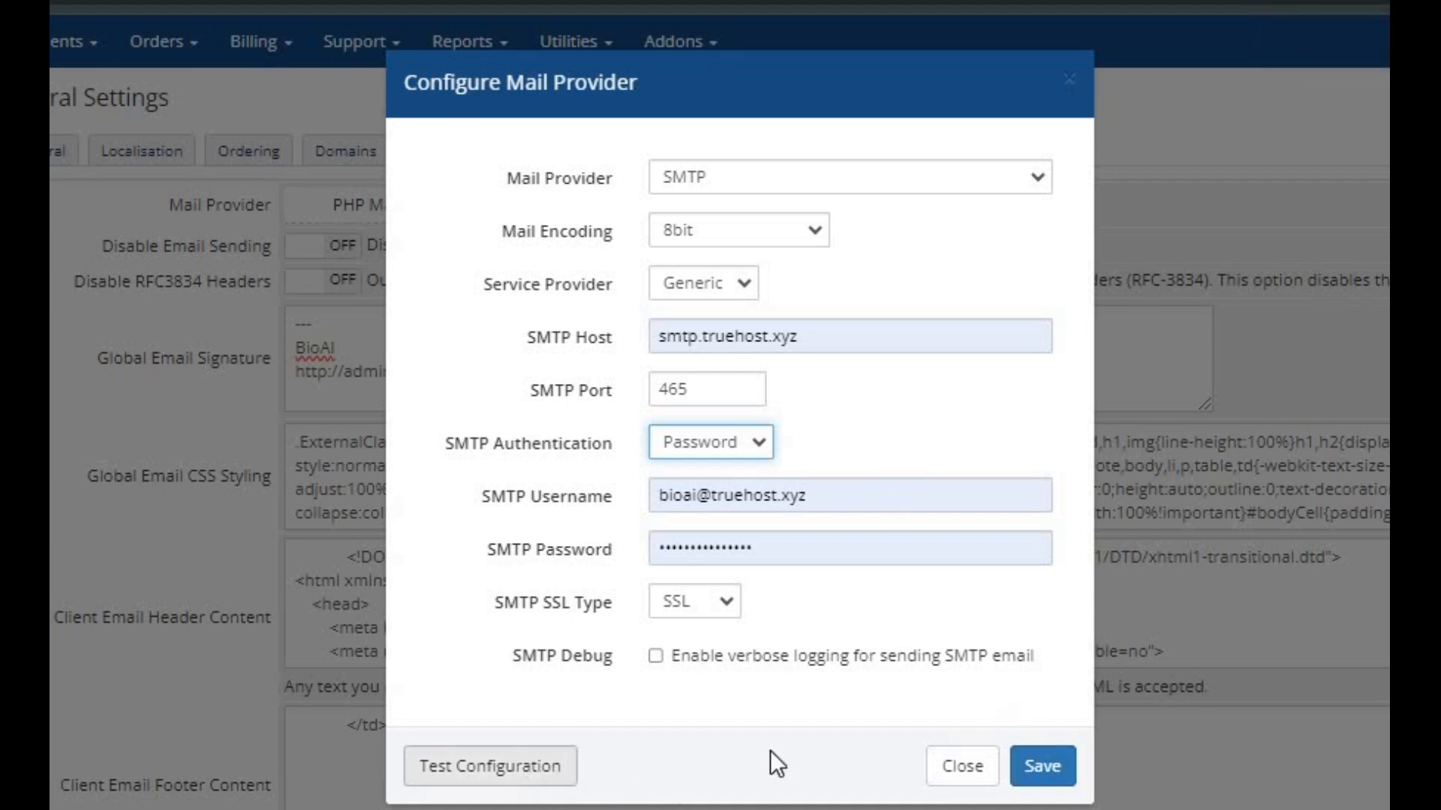
{"action": "left_click", "coordinate": [1046, 767]}
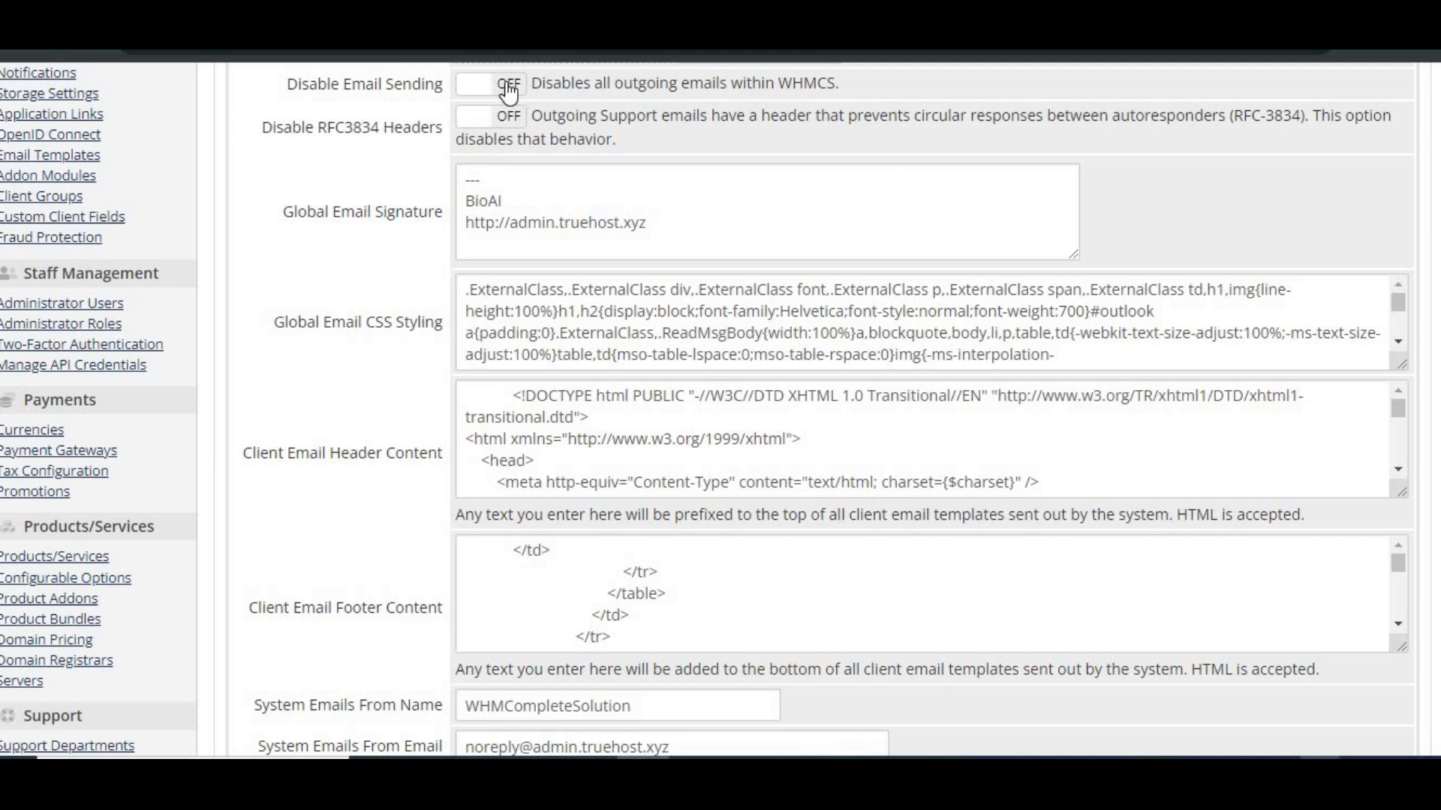
Switch Disable Email Sending and Disable RFC3834 Headers on and back off, one after the other
{"action": "left_click", "coordinate": [484, 94]}
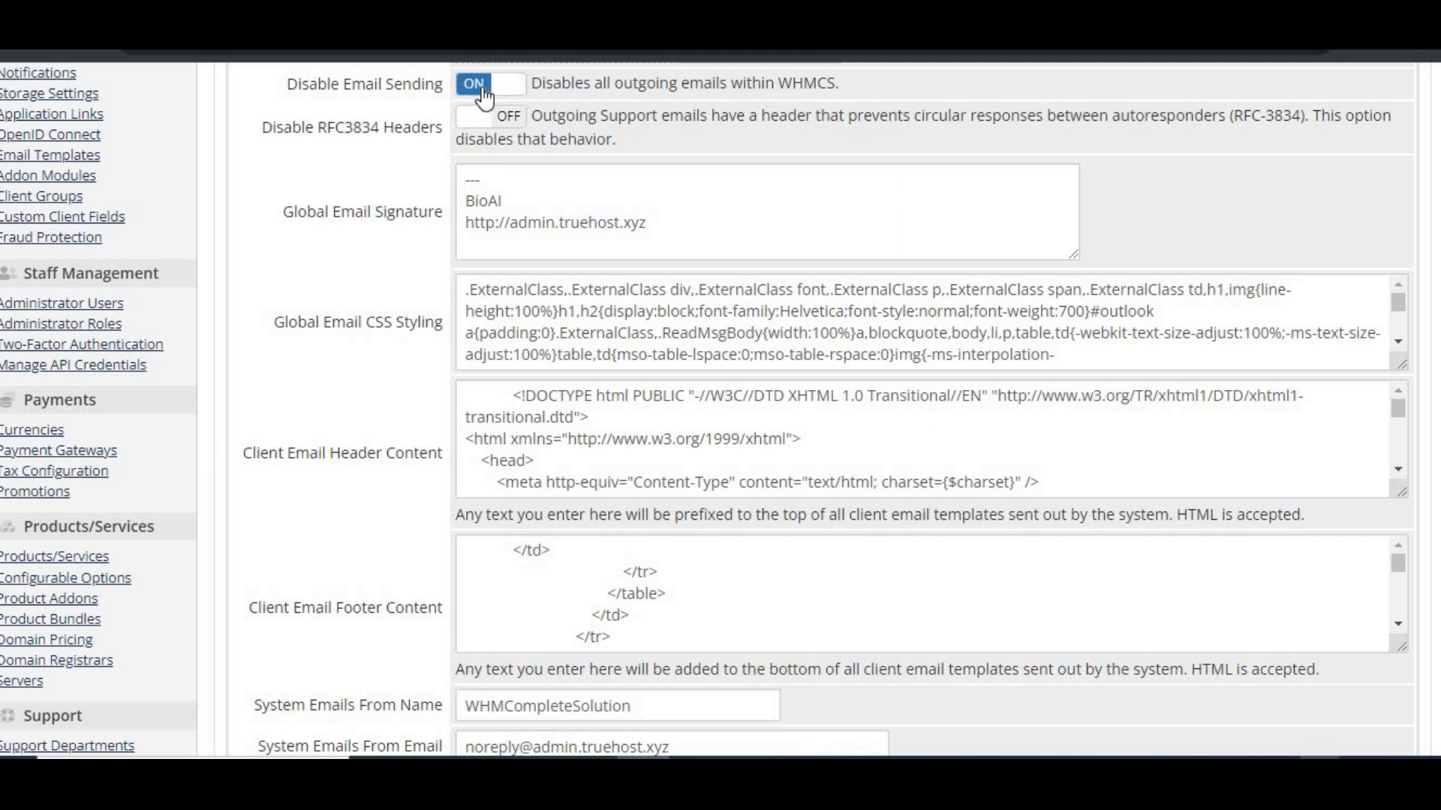
{"action": "left_click", "coordinate": [502, 97]}
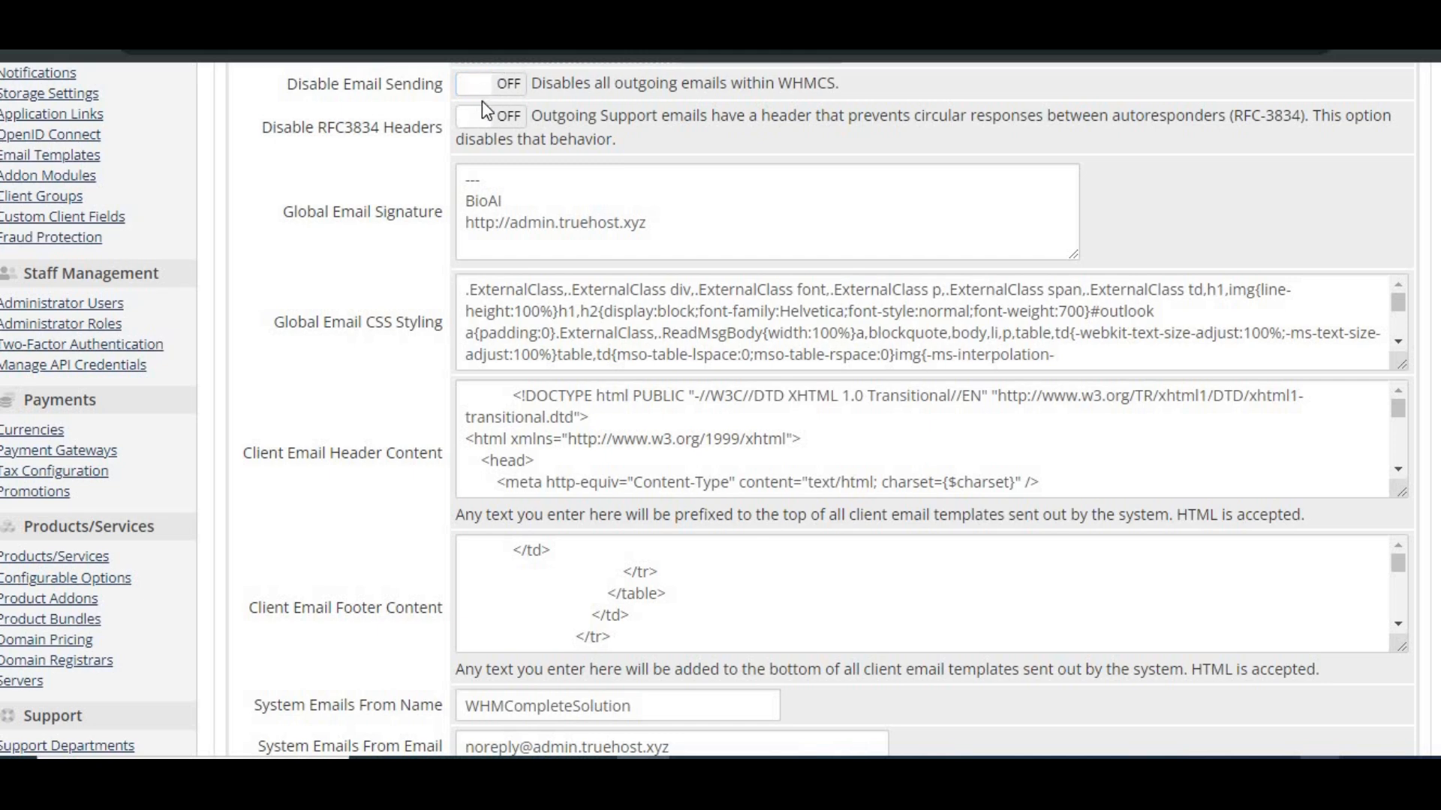
{"action": "left_click", "coordinate": [484, 120]}
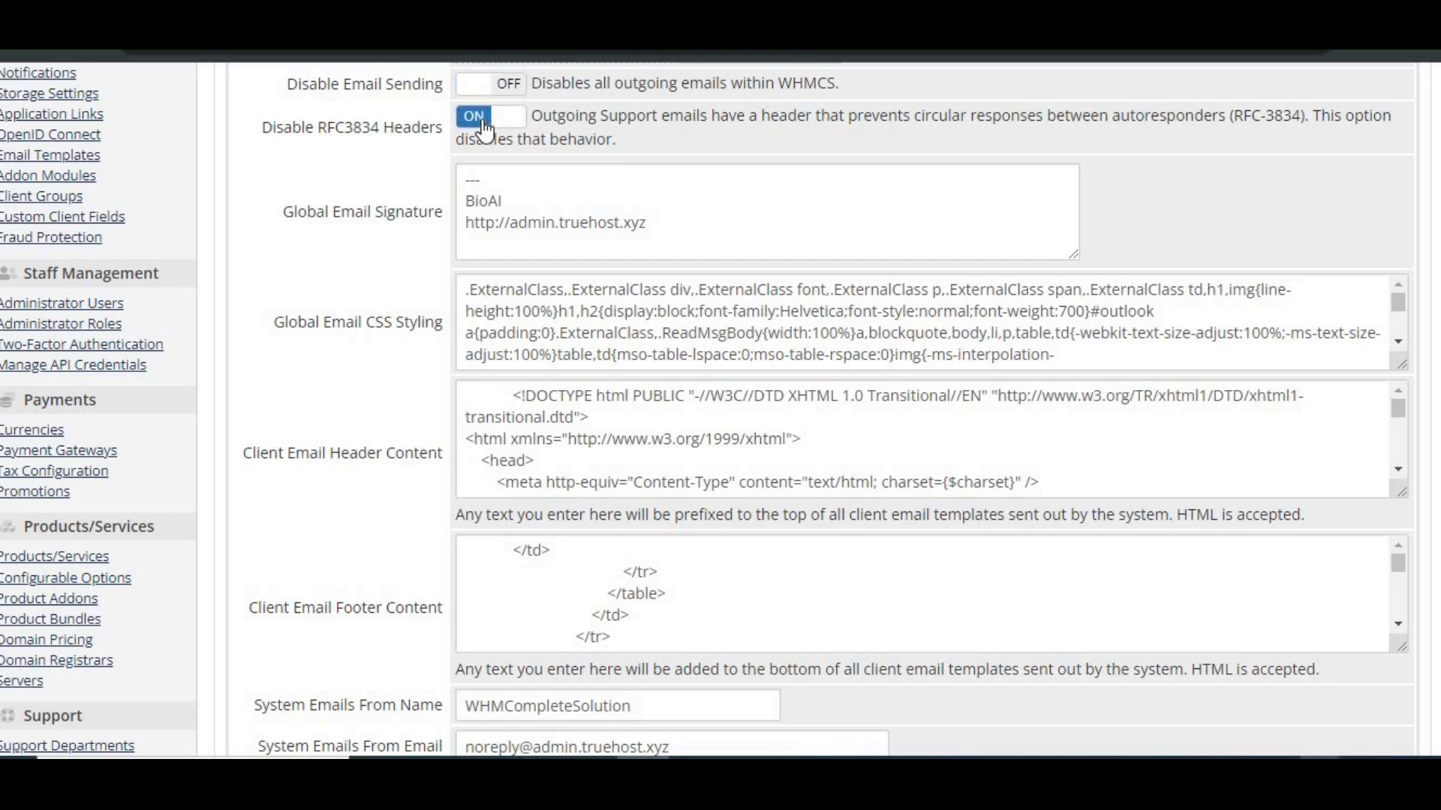
{"action": "left_click", "coordinate": [483, 124]}
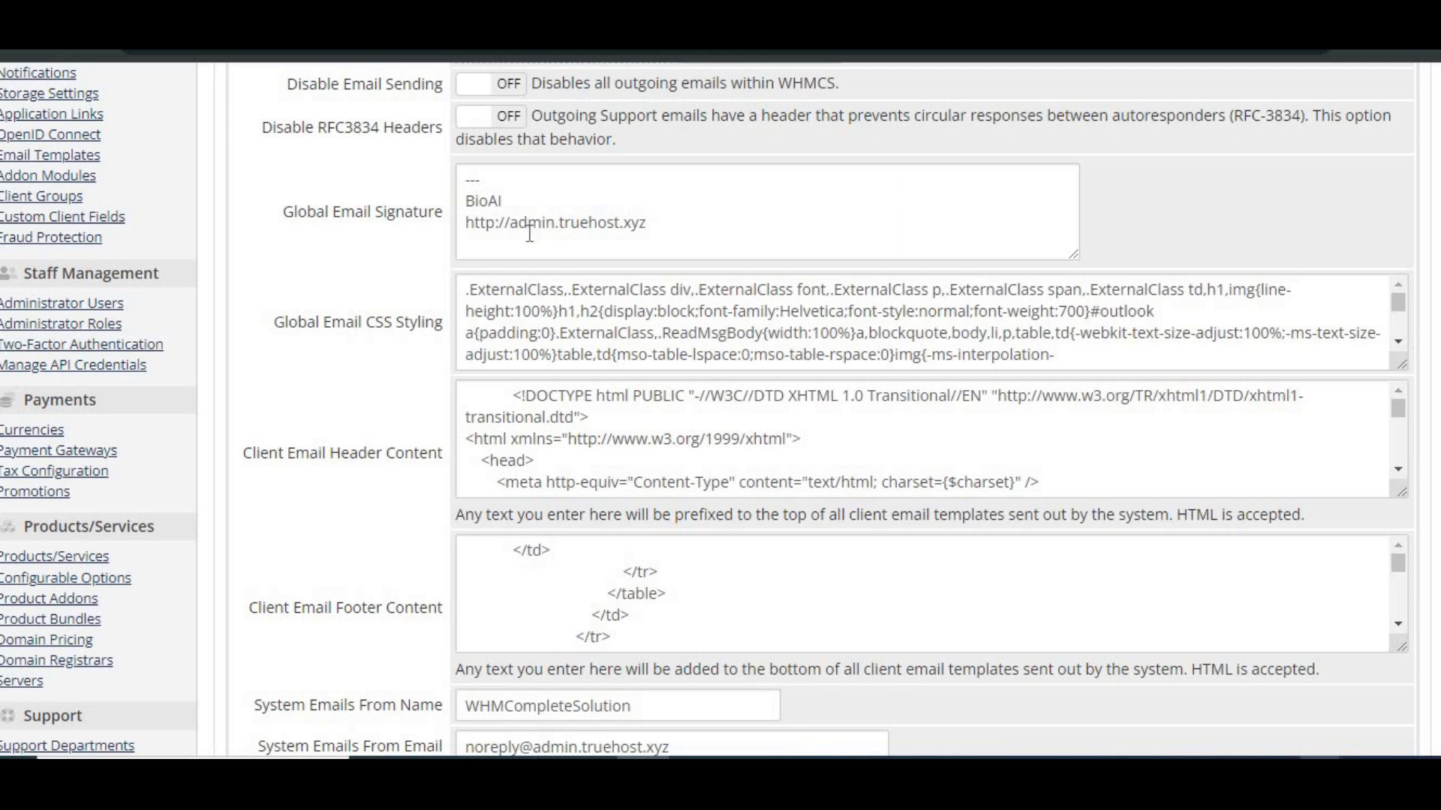
Review the global email signature and read through the Global Email CSS Styling code to its end
{"action": "scroll", "coordinate": [529, 234], "scroll_direction": "down", "scroll_amount": 1}
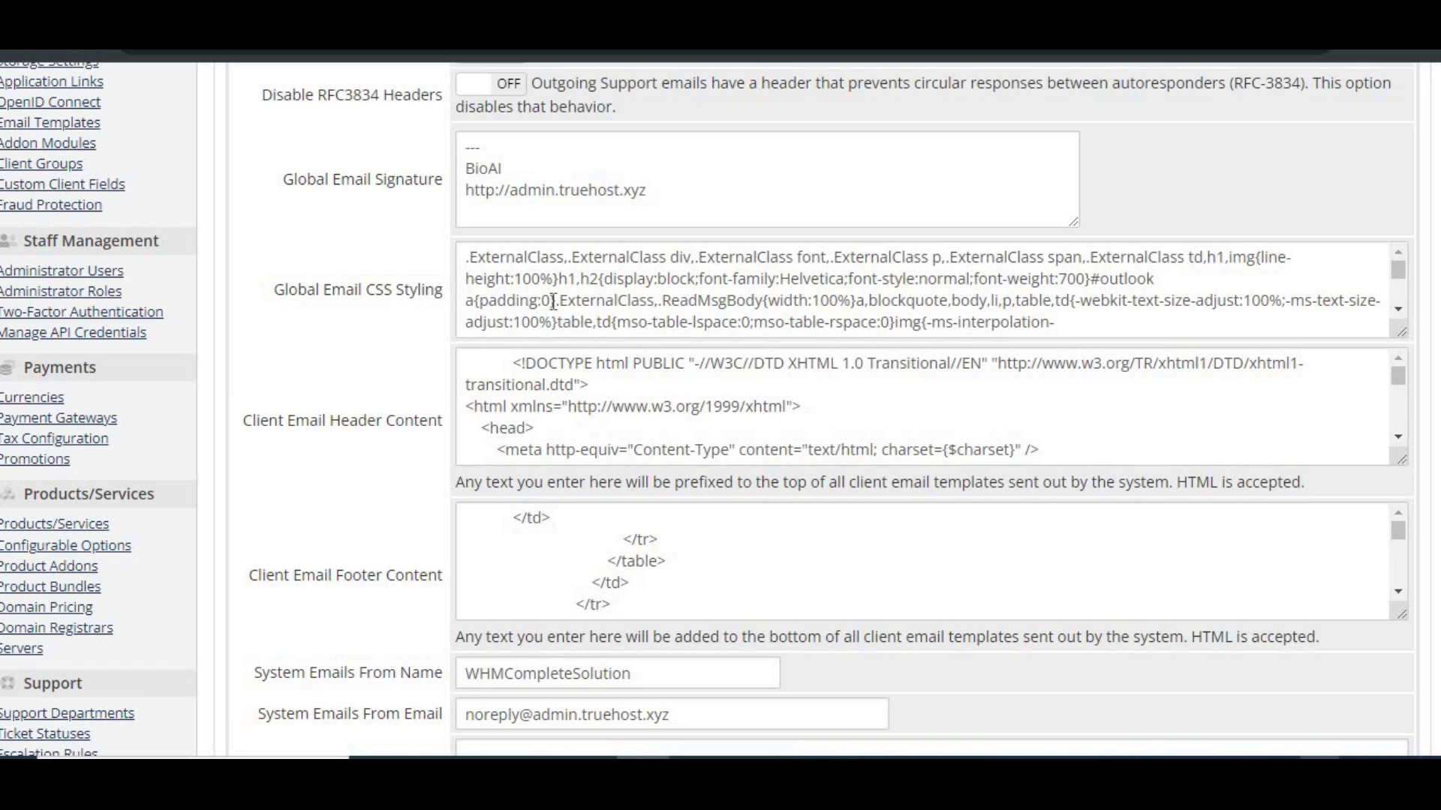
{"action": "scroll", "coordinate": [553, 301], "scroll_direction": "down", "scroll_amount": 5}
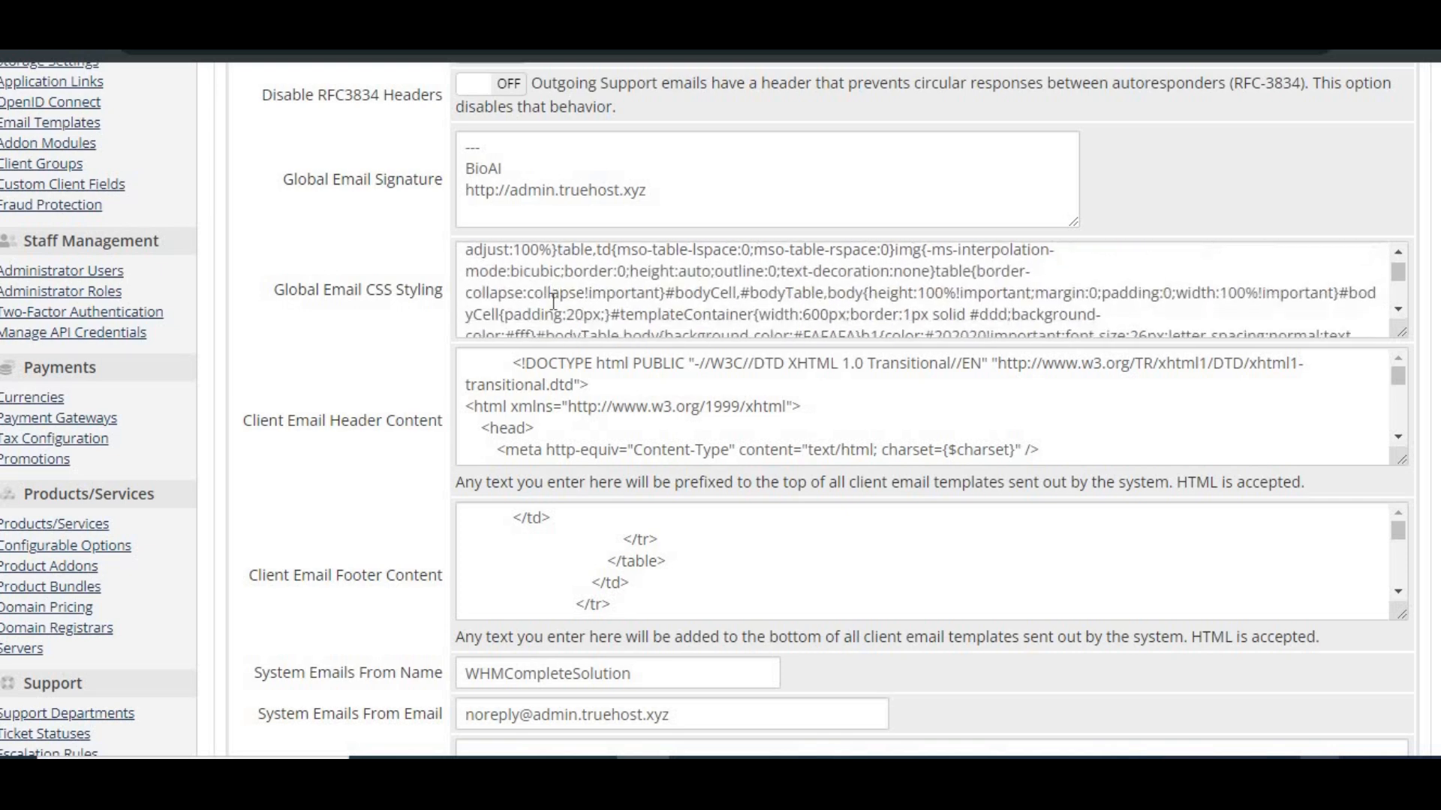
{"action": "scroll", "coordinate": [553, 301], "scroll_direction": "down", "scroll_amount": 5}
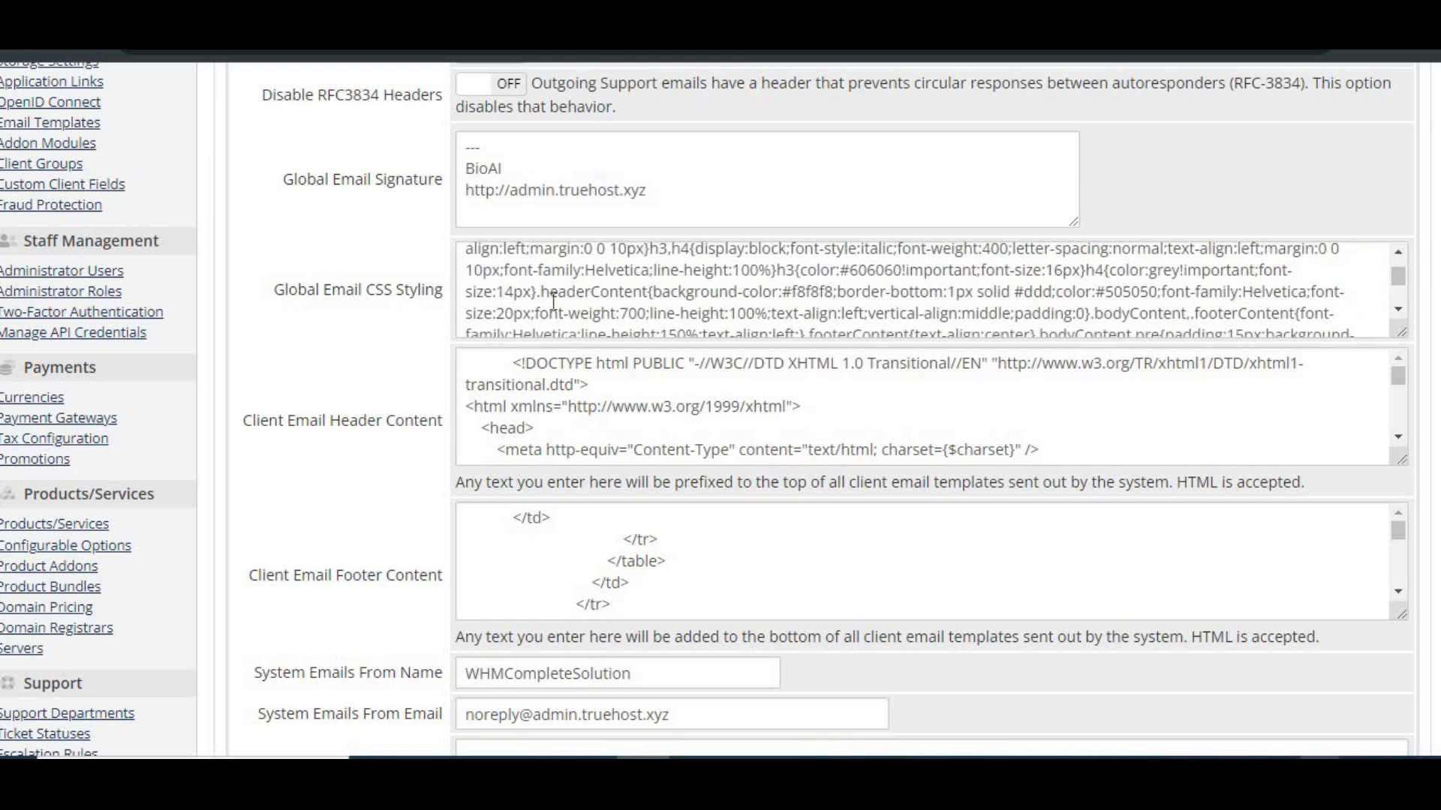
{"action": "scroll", "coordinate": [553, 300], "scroll_direction": "down", "scroll_amount": 5}
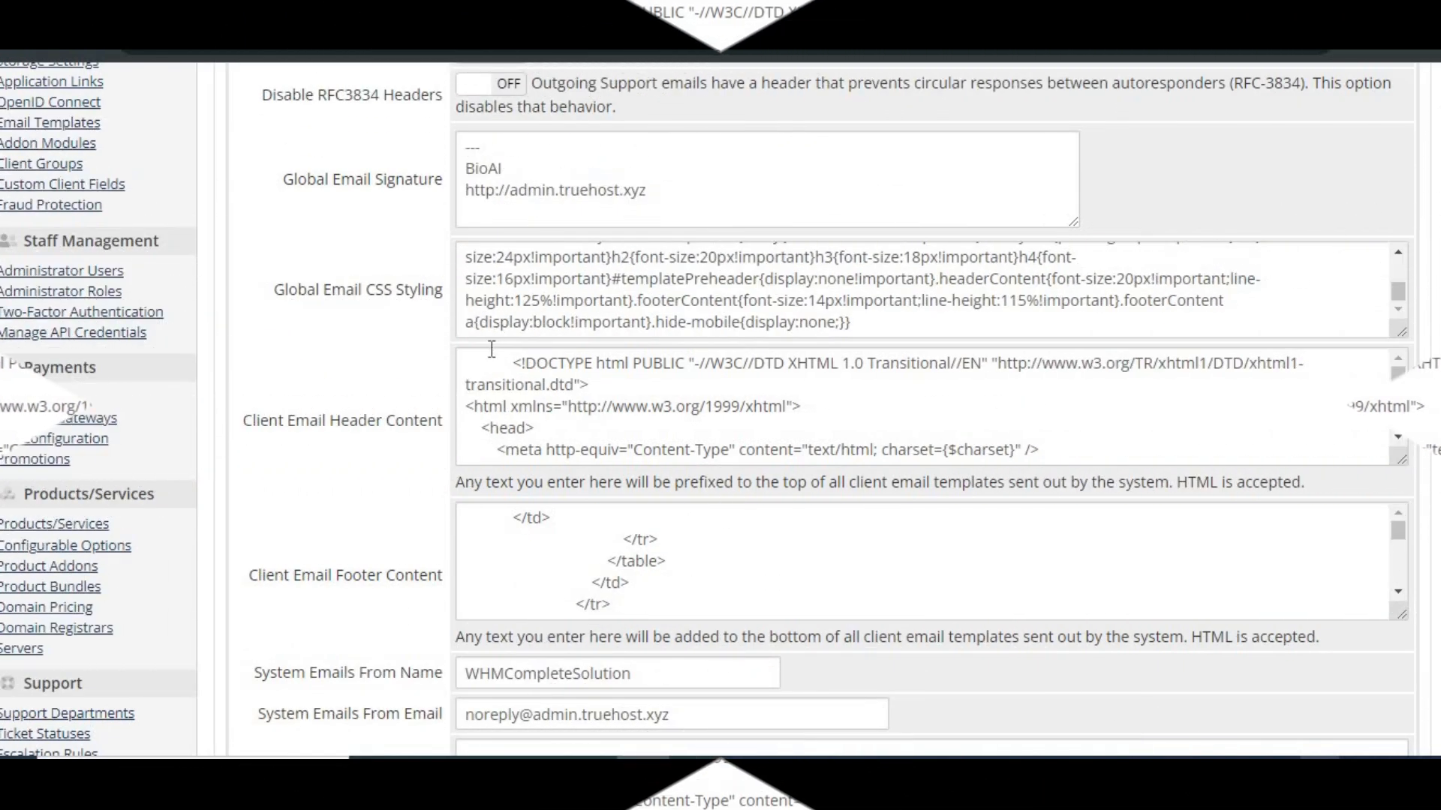
Read through the Client Email Header Content code to the company logo section and highlight the headerImage img tag
{"action": "scroll", "coordinate": [491, 349], "scroll_direction": "down", "scroll_amount": 2}
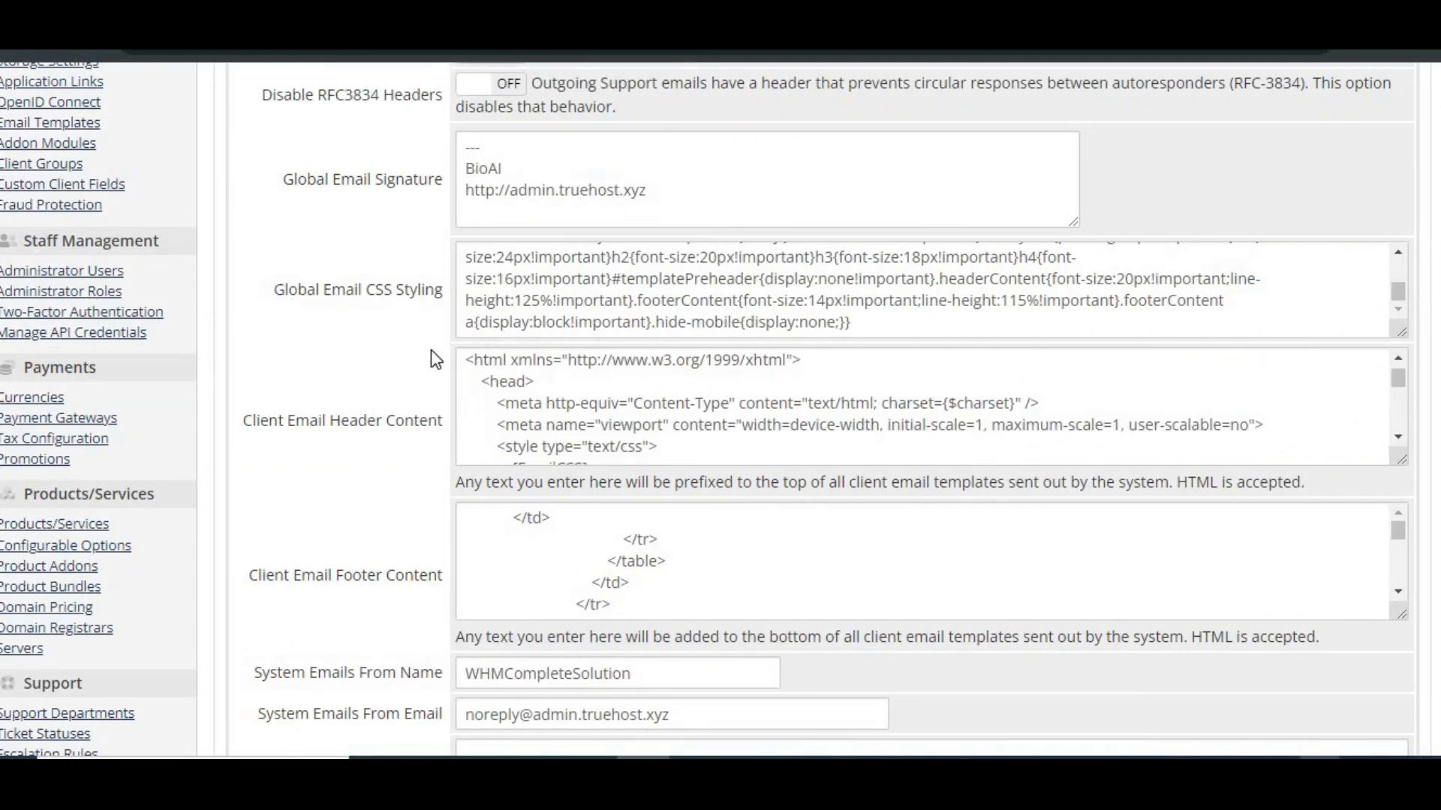
{"action": "scroll", "coordinate": [431, 349], "scroll_direction": "down", "scroll_amount": 1}
{"action": "scroll", "coordinate": [431, 350], "scroll_direction": "down", "scroll_amount": 3}
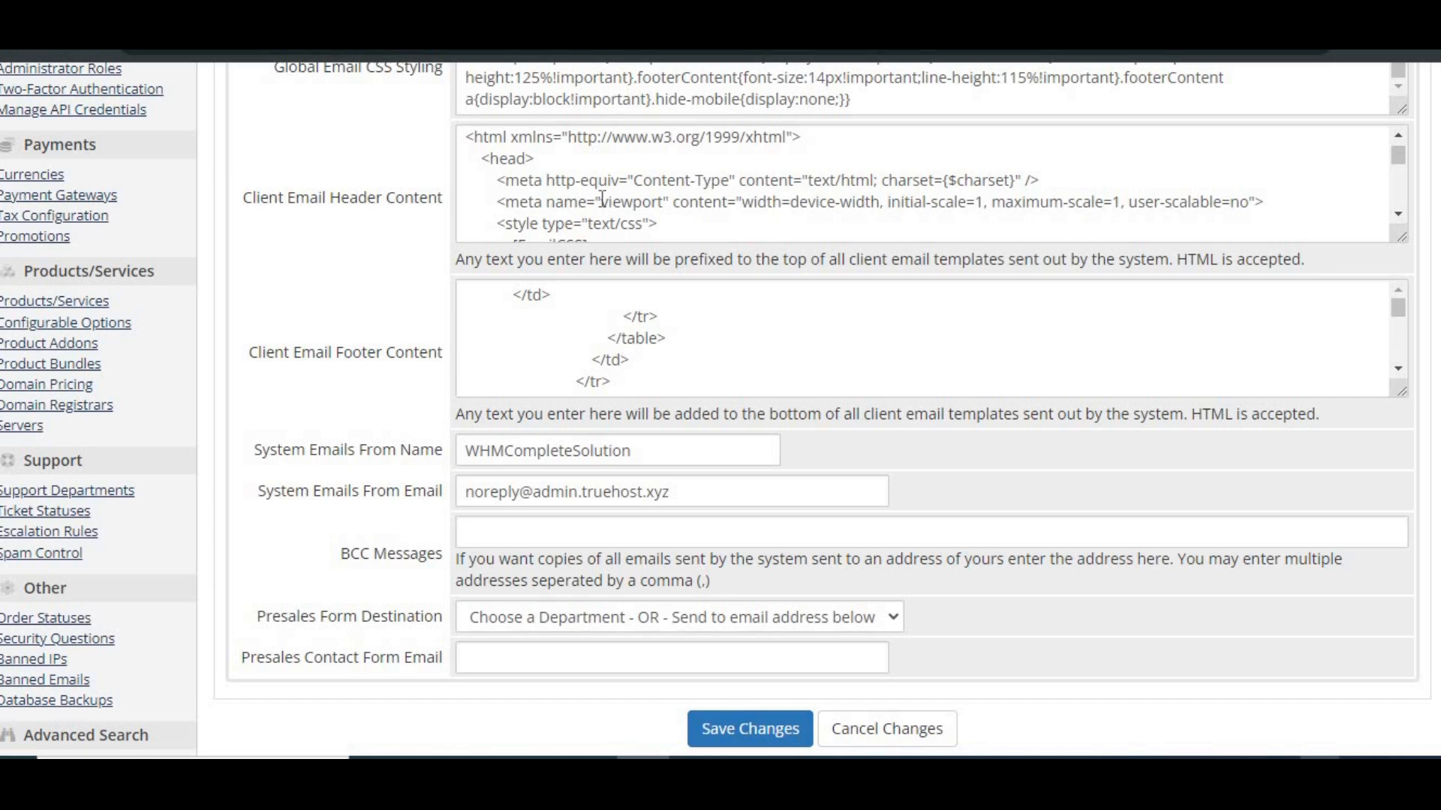
{"action": "scroll", "coordinate": [602, 199], "scroll_direction": "up", "scroll_amount": 1}
{"action": "scroll", "coordinate": [602, 199], "scroll_direction": "down", "scroll_amount": 5}
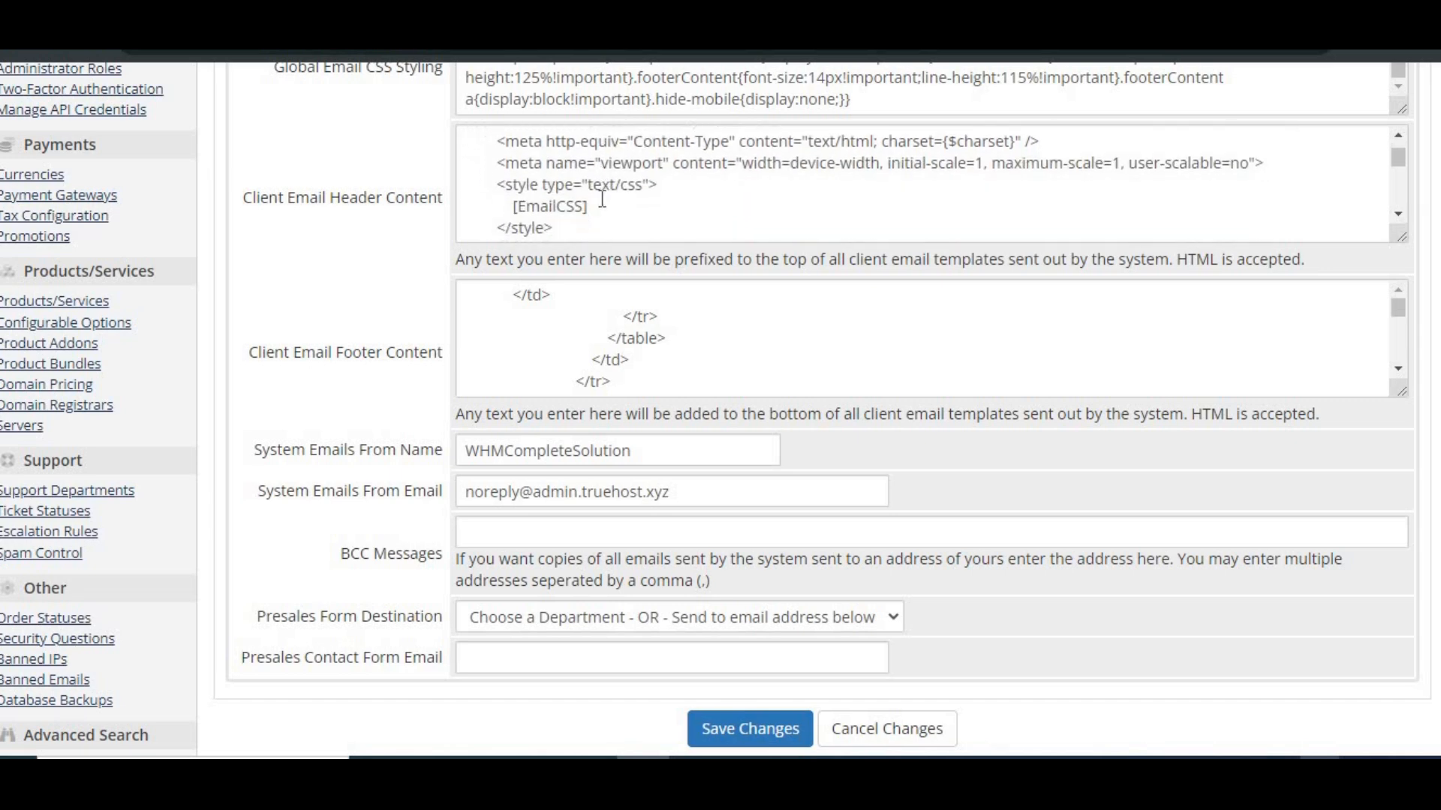
{"action": "scroll", "coordinate": [602, 199], "scroll_direction": "down", "scroll_amount": 8}
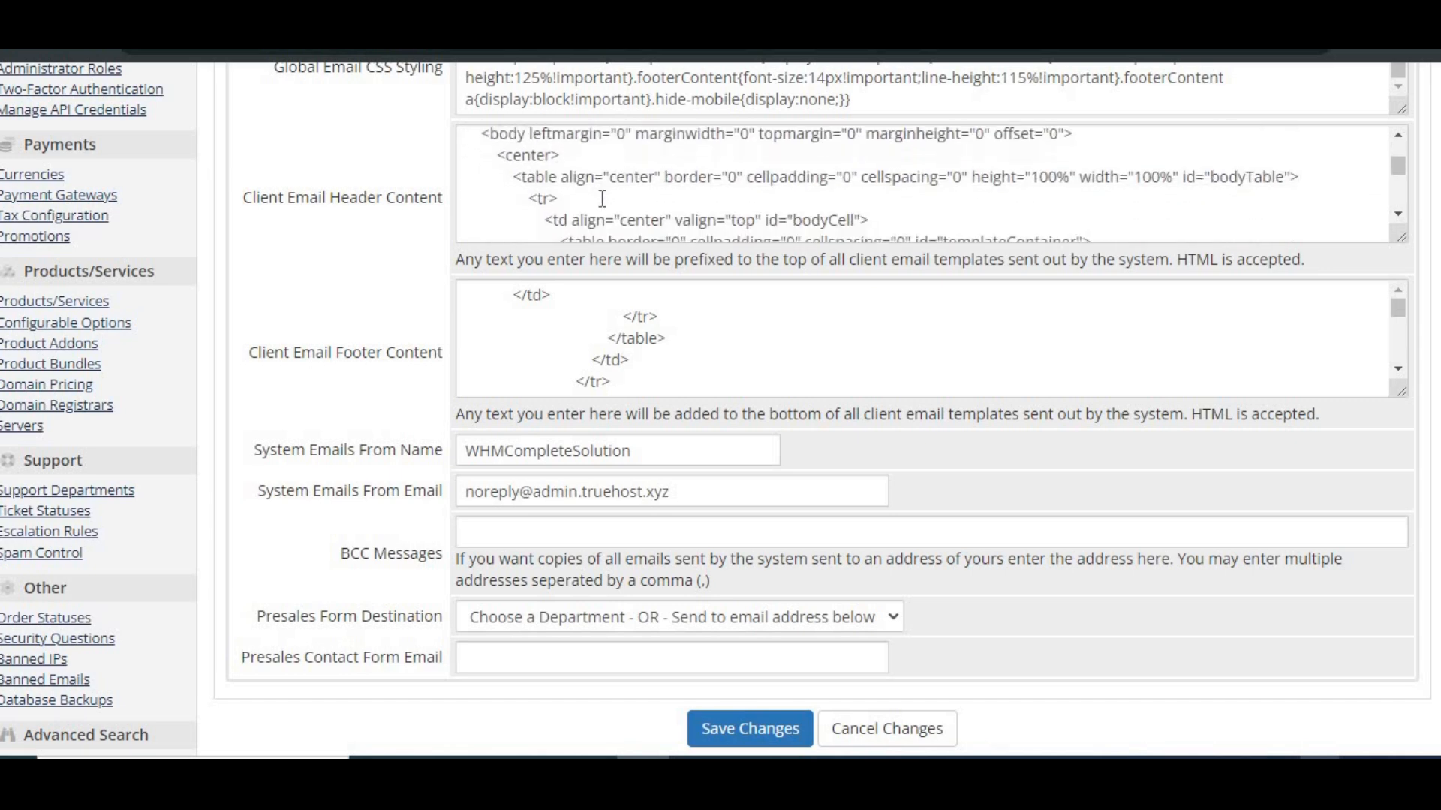
{"action": "scroll", "coordinate": [602, 199], "scroll_direction": "down", "scroll_amount": 6}
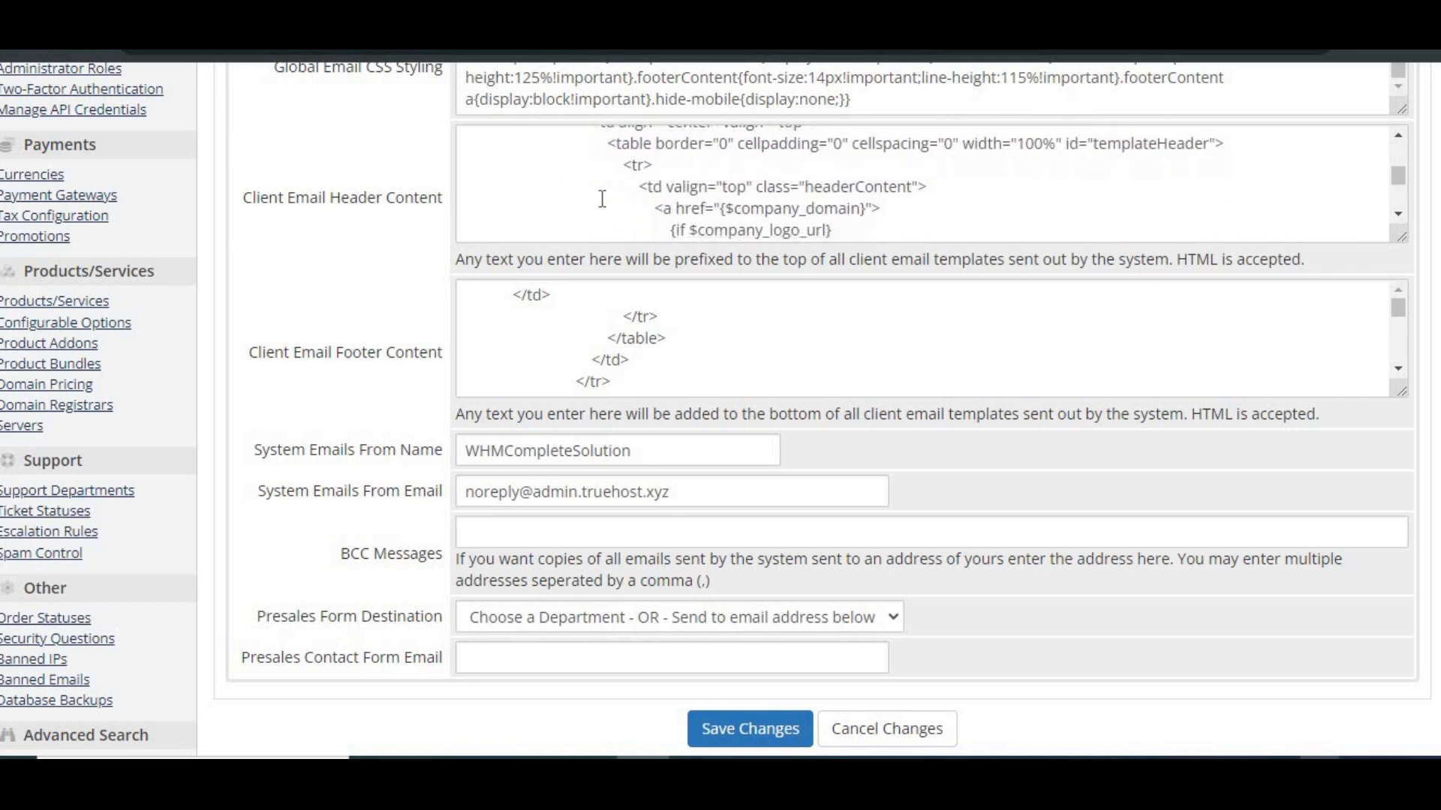
{"action": "scroll", "coordinate": [638, 202], "scroll_direction": "down", "scroll_amount": 1}
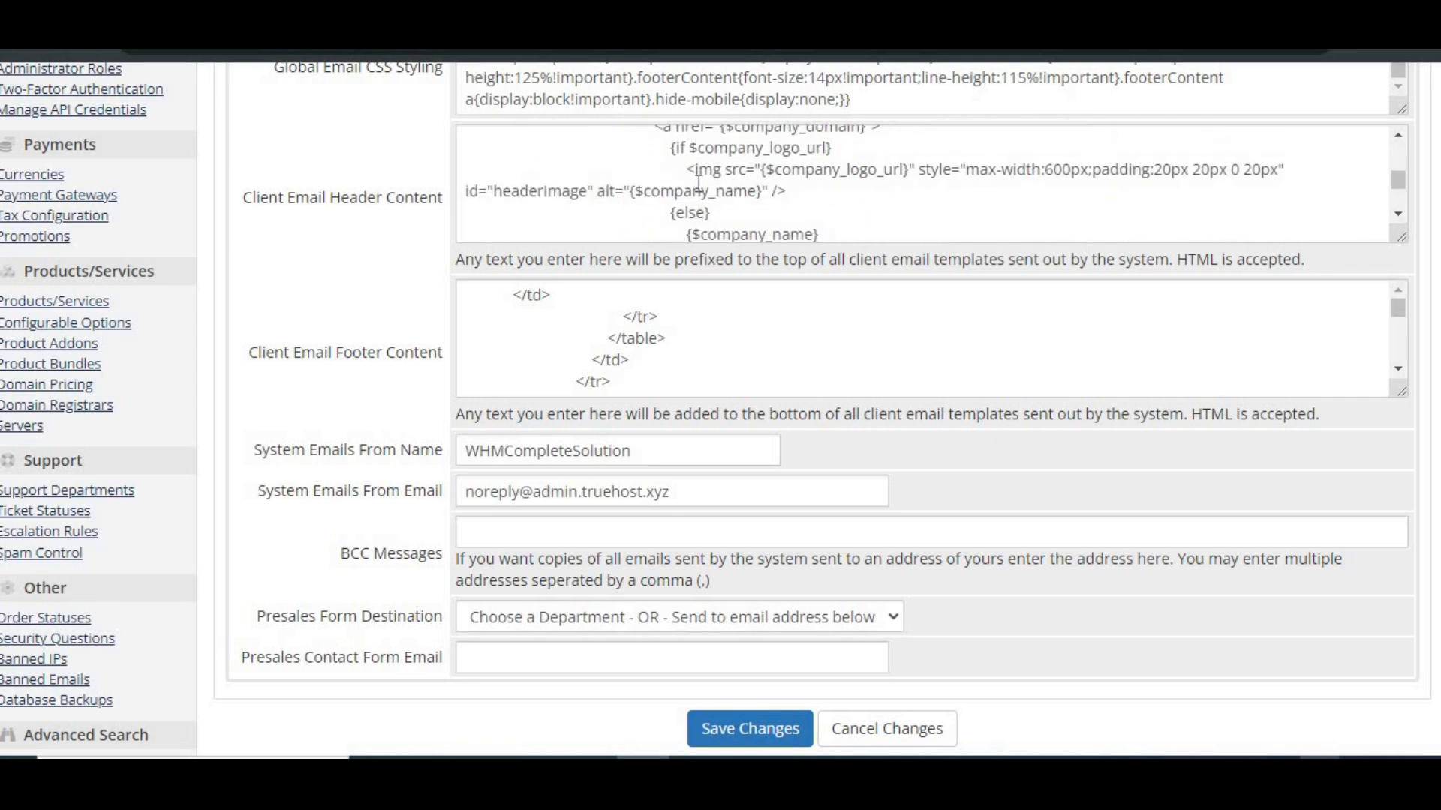
{"action": "left_click_drag", "start_coordinate": [689, 172], "coordinate": [784, 191]}
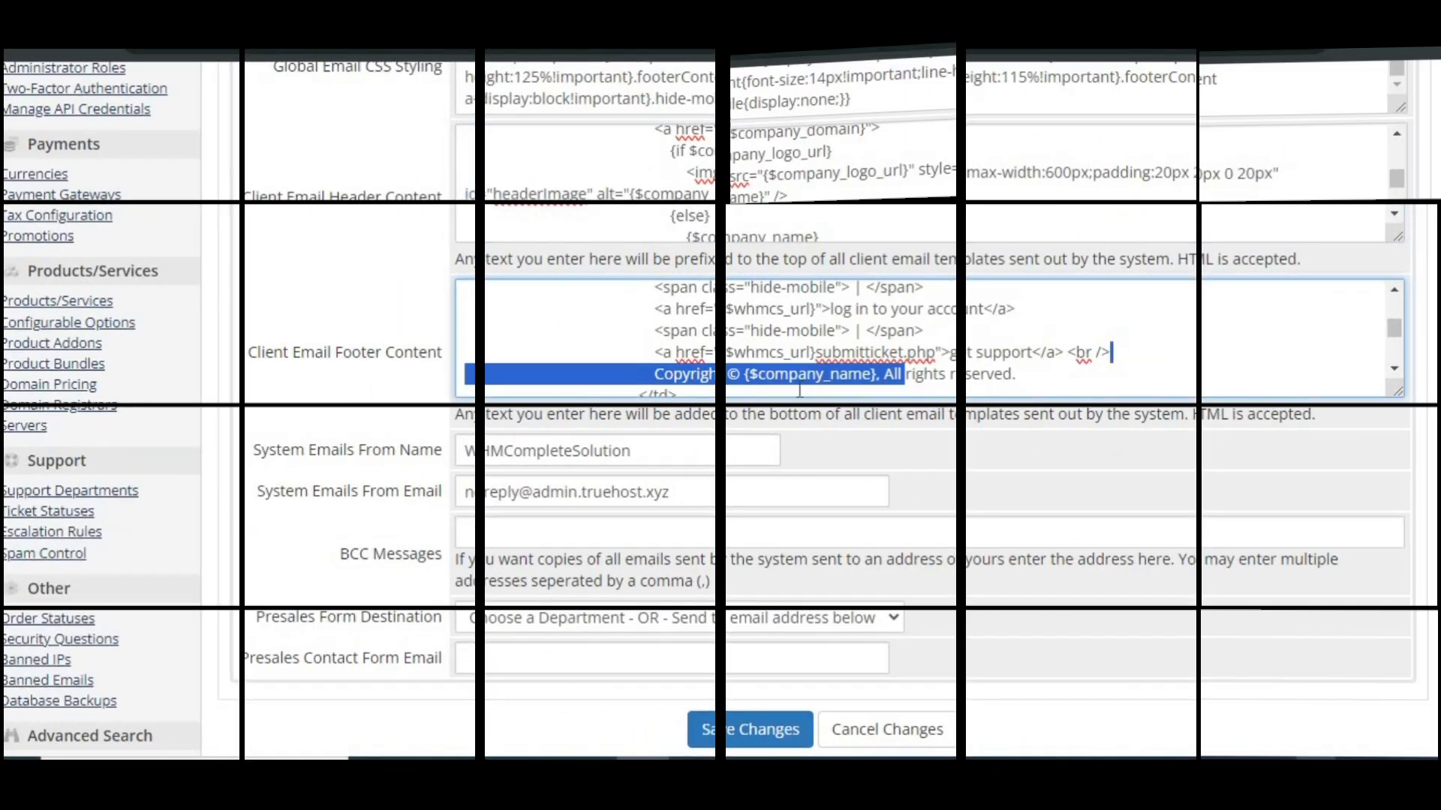
Examine the get support link in the Client Email Footer Content, and the System Emails From Name and From Email values
{"action": "left_click_drag", "start_coordinate": [800, 391], "coordinate": [1112, 358]}
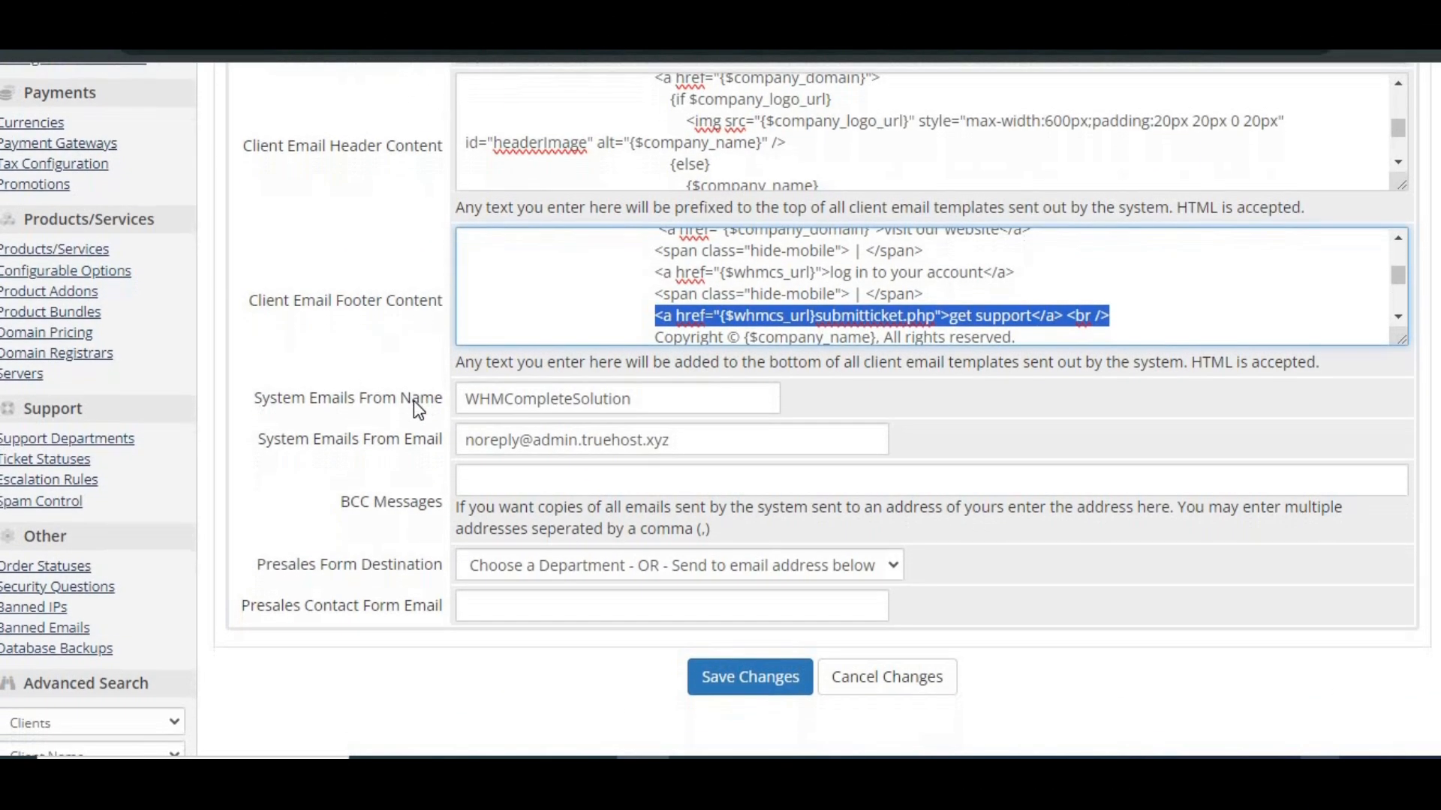
{"action": "scroll", "coordinate": [414, 402], "scroll_direction": "down", "scroll_amount": 2}
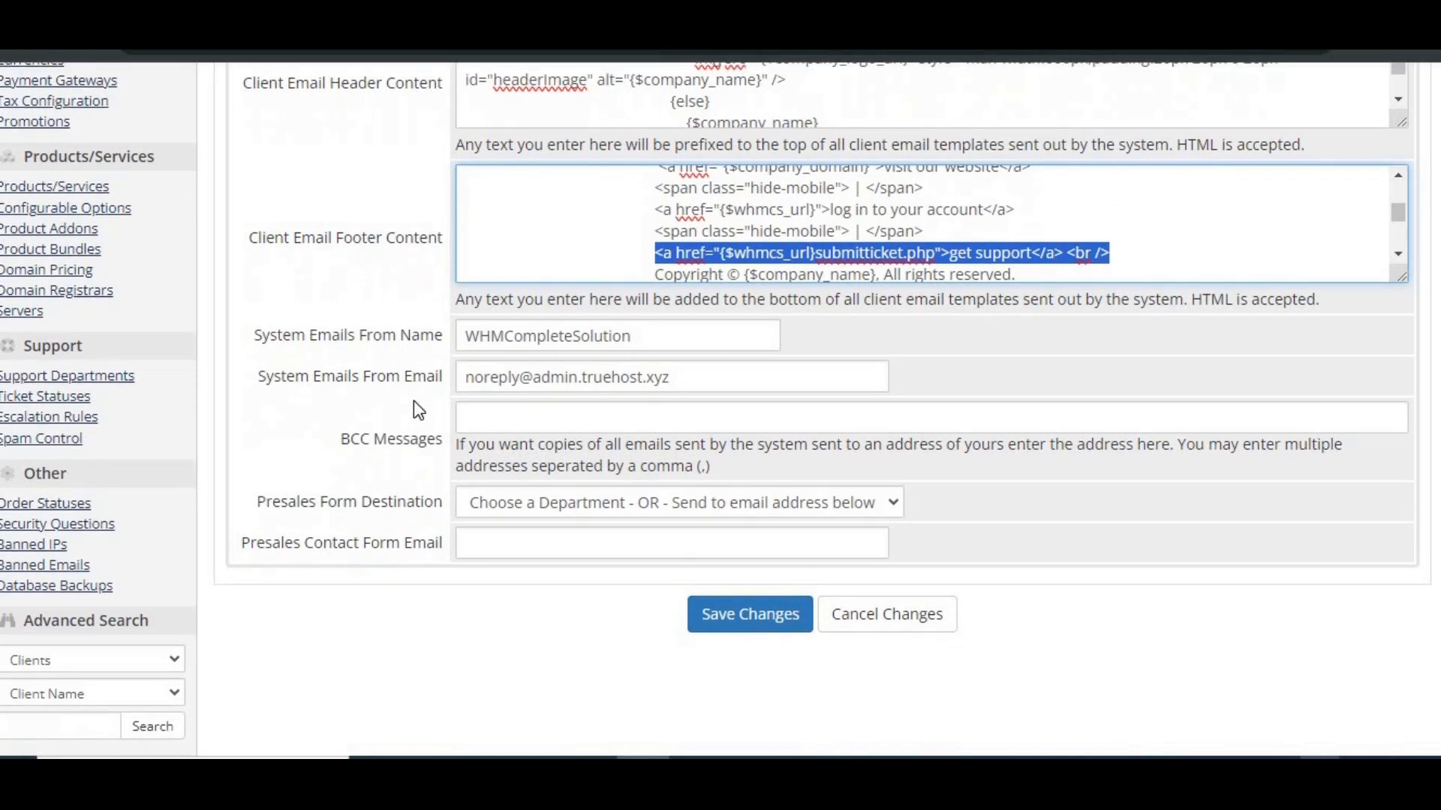
{"action": "scroll", "coordinate": [418, 411], "scroll_direction": "down", "scroll_amount": 1}
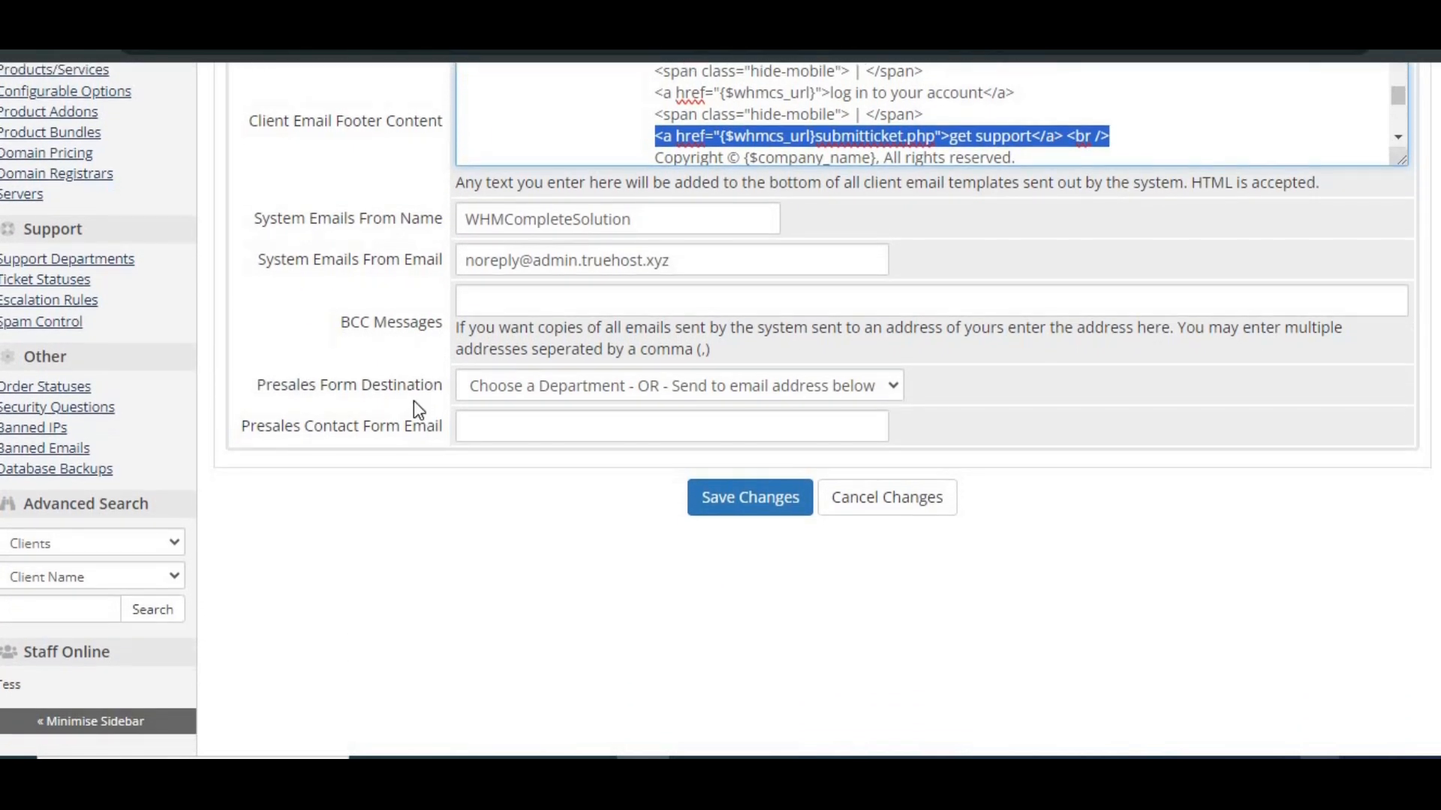
{"action": "double_click", "coordinate": [615, 219]}
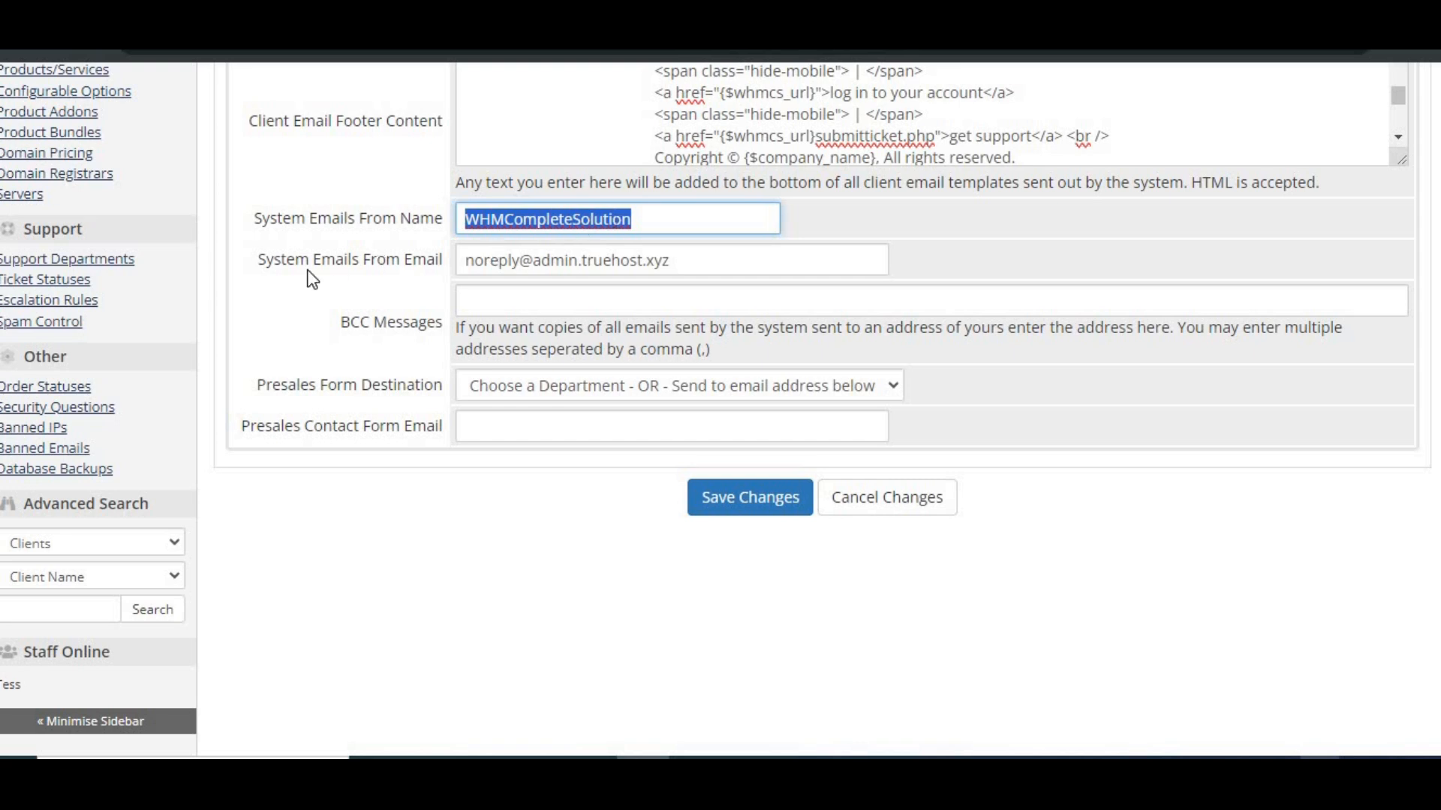
{"action": "triple_click", "coordinate": [527, 263]}
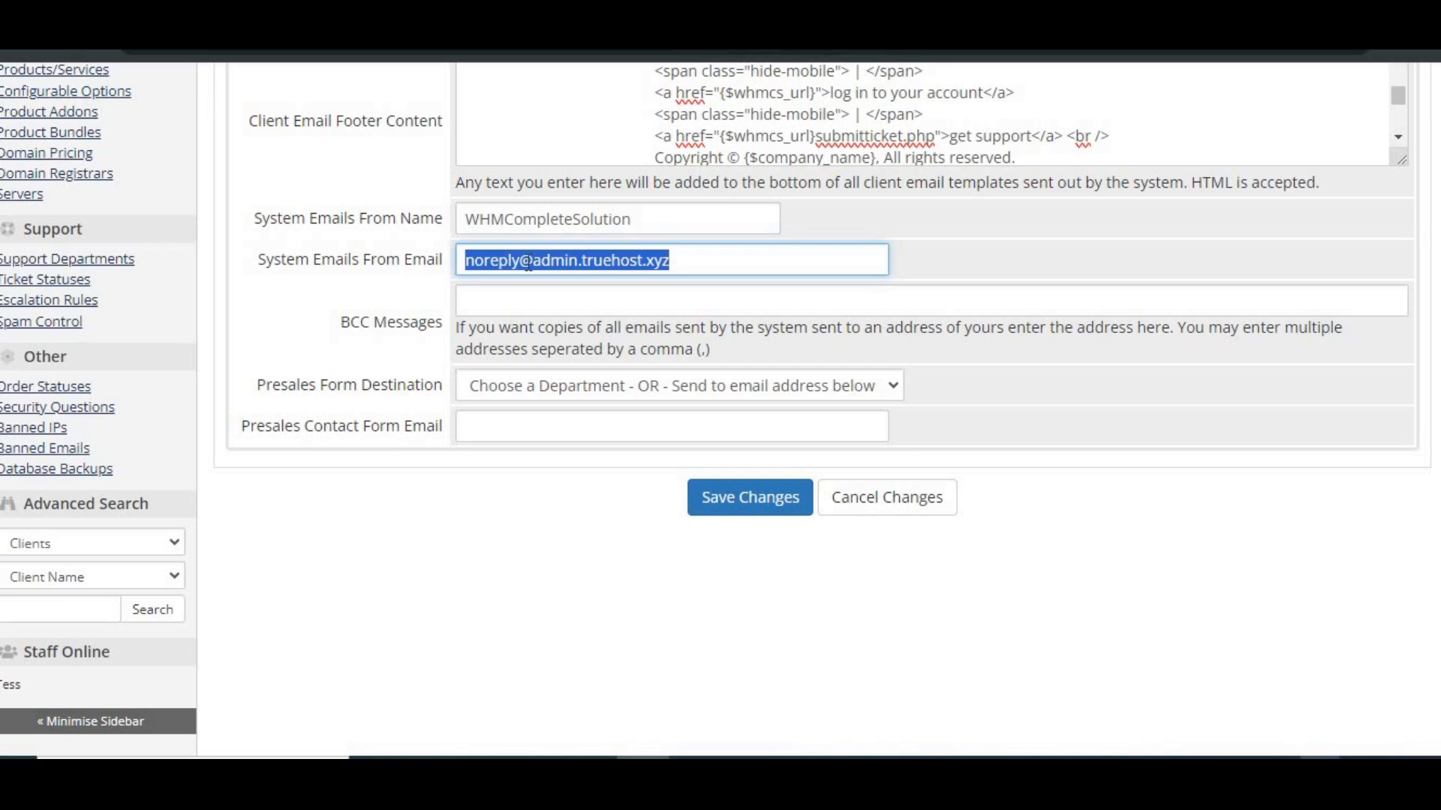
Enter the email address that receives copies of all system emails as the BCC Messages address and save the mail settings
{"action": "left_click", "coordinate": [525, 304]}
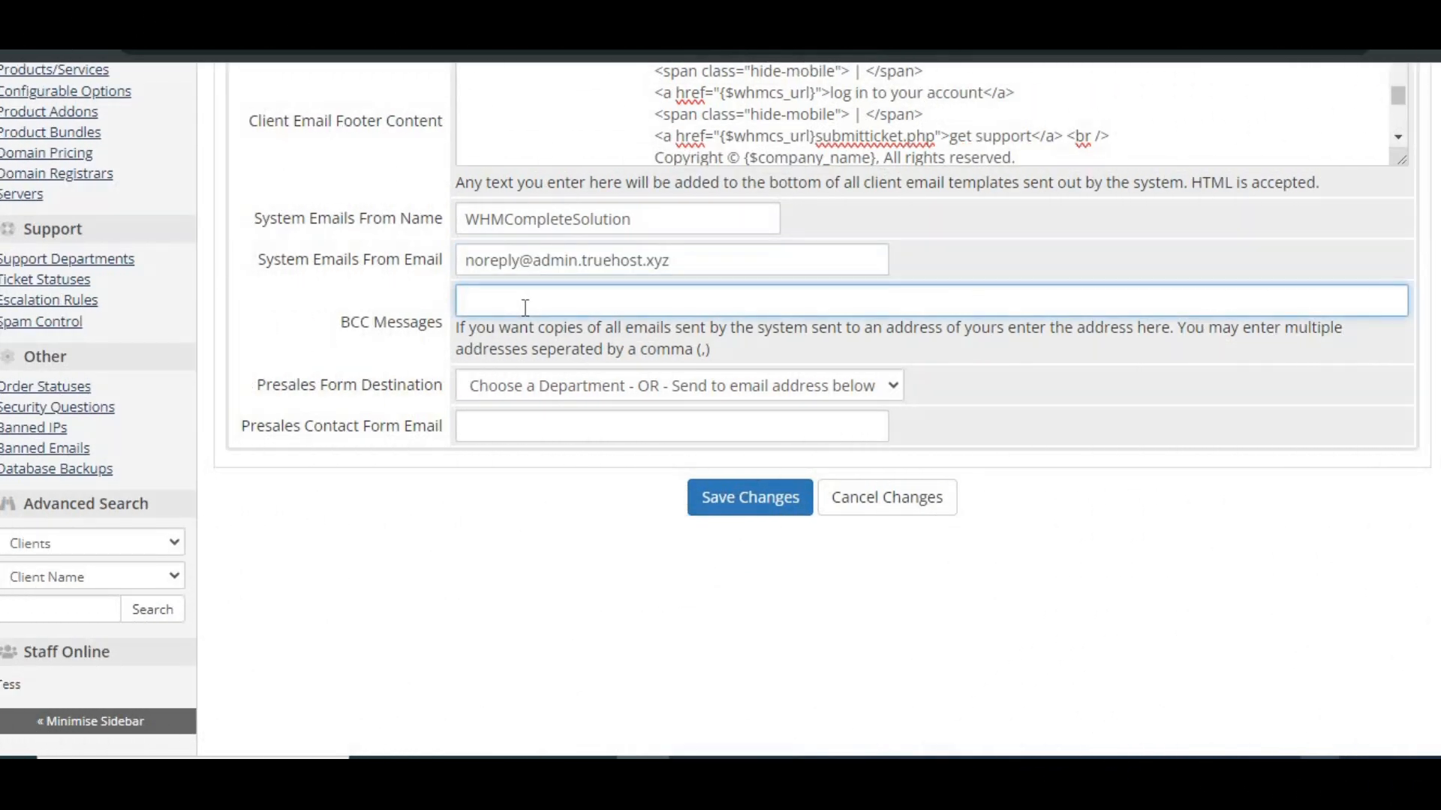
{"action": "scroll", "coordinate": [614, 361], "scroll_direction": "down", "scroll_amount": 2}
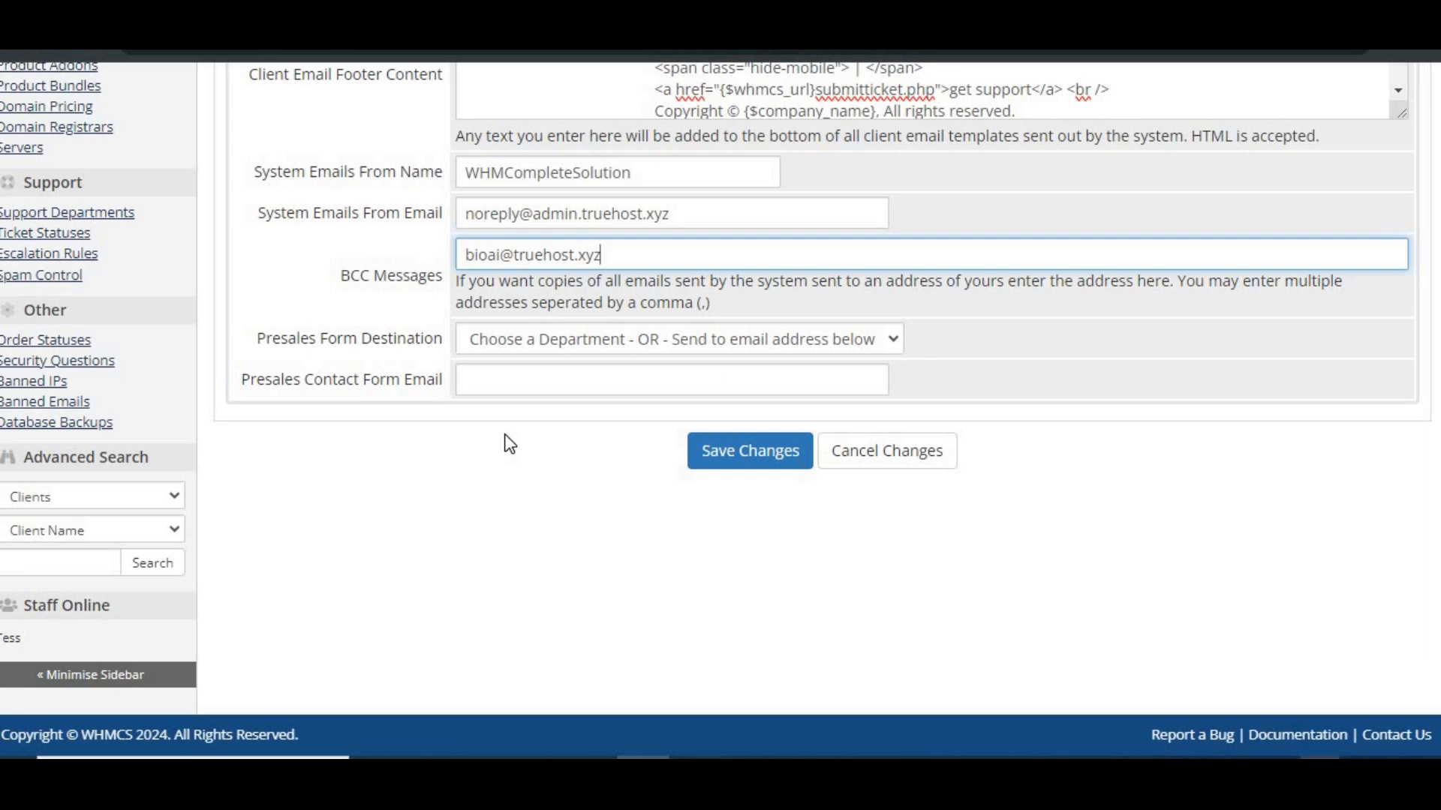
{"action": "left_click", "coordinate": [740, 457]}
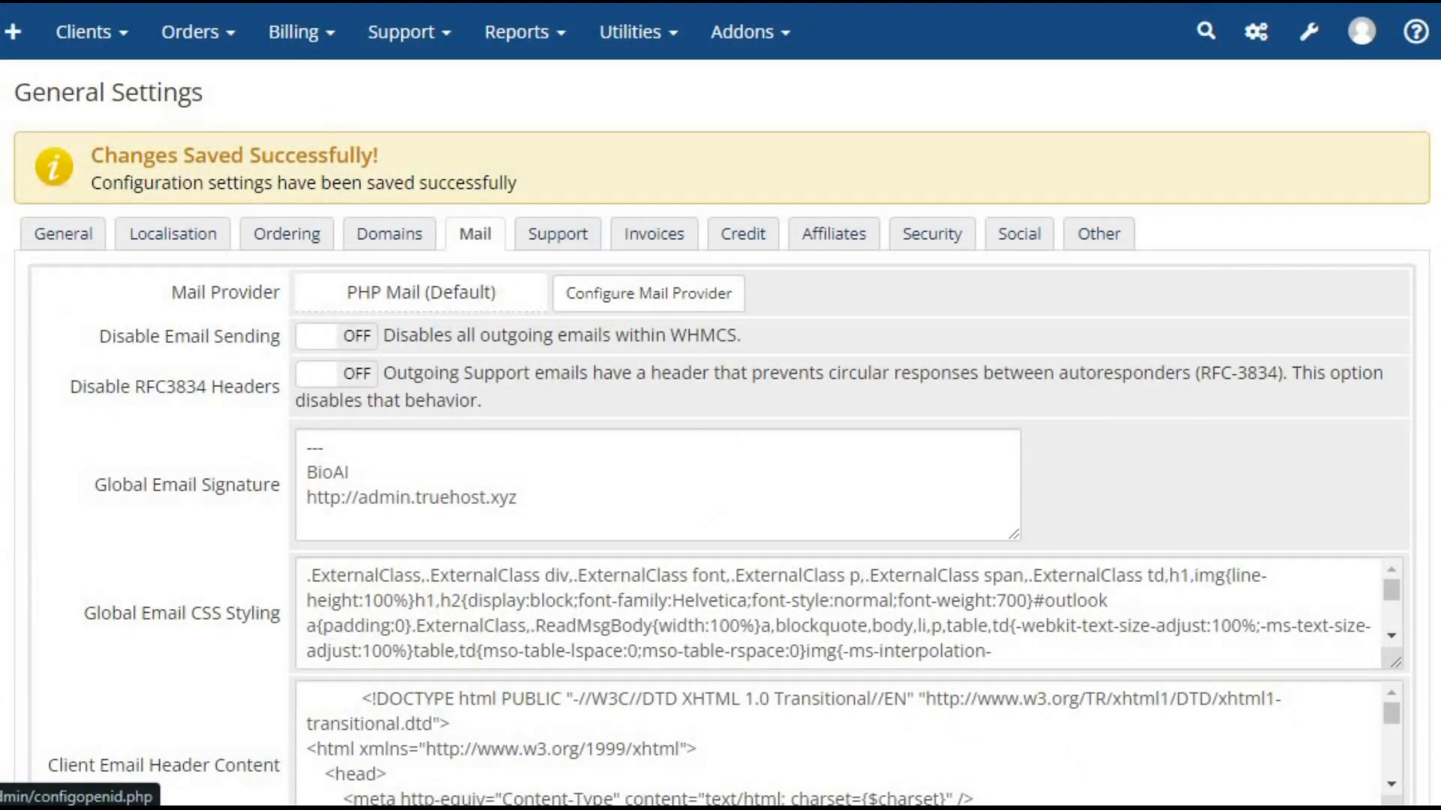
Review the saved mail settings from the global email signature through to the BCC Messages and presales form options
{"action": "scroll", "coordinate": [720, 406], "scroll_direction": "down", "scroll_amount": 5}
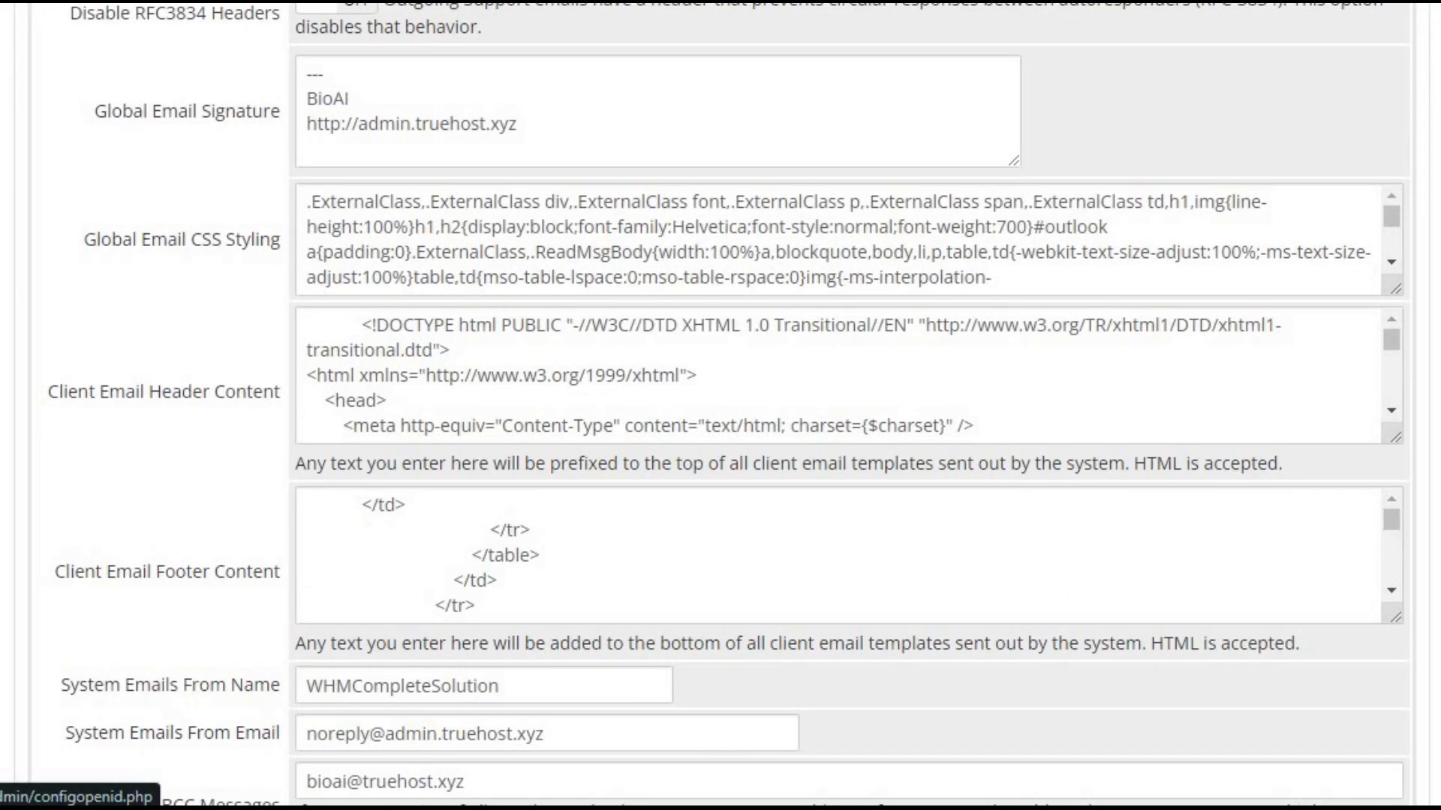
{"action": "scroll", "coordinate": [720, 405], "scroll_direction": "down", "scroll_amount": 2}
{"action": "scroll", "coordinate": [721, 405], "scroll_direction": "down", "scroll_amount": 1}
{"action": "scroll", "coordinate": [720, 406], "scroll_direction": "down", "scroll_amount": 1}
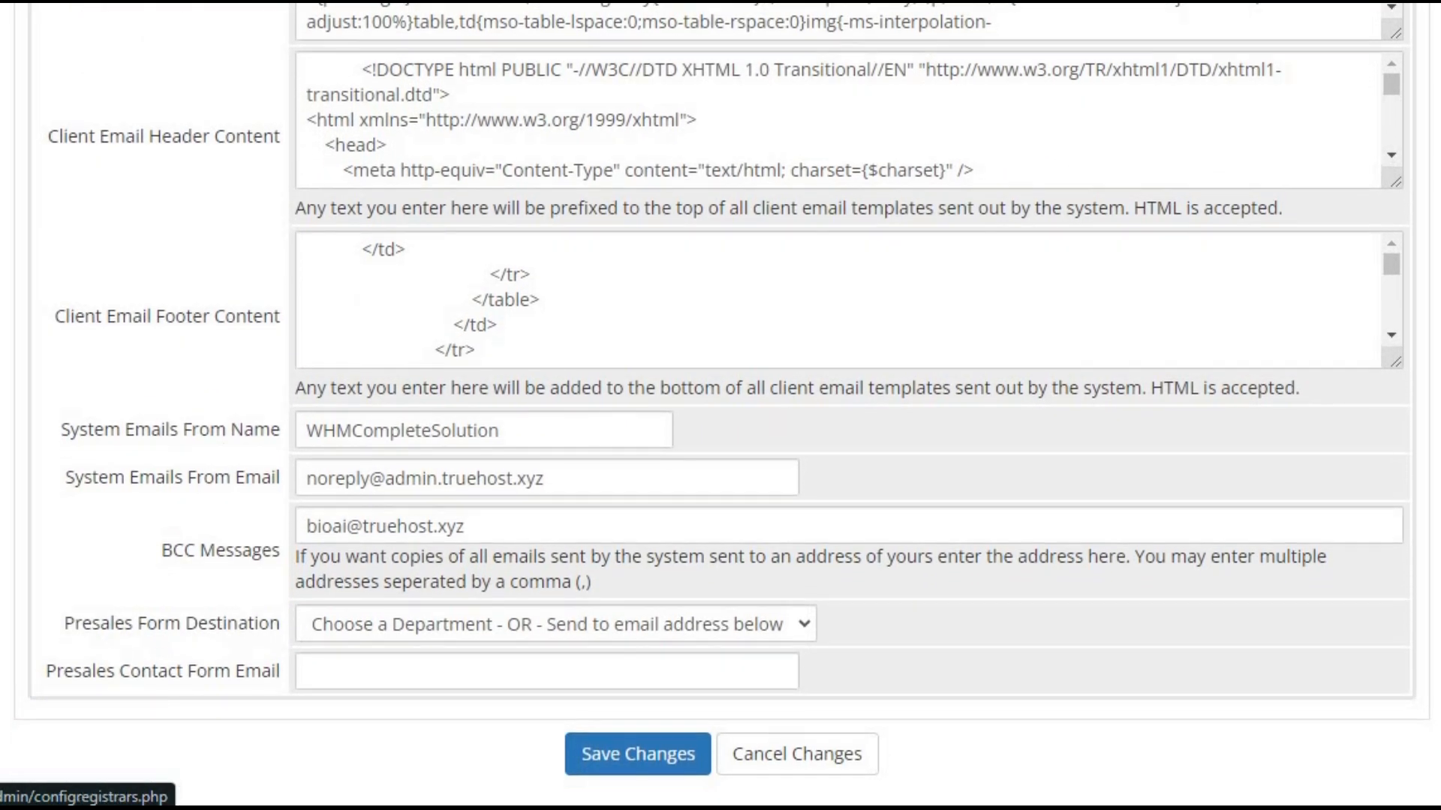
{"action": "scroll", "coordinate": [720, 406], "scroll_direction": "down", "scroll_amount": 1}
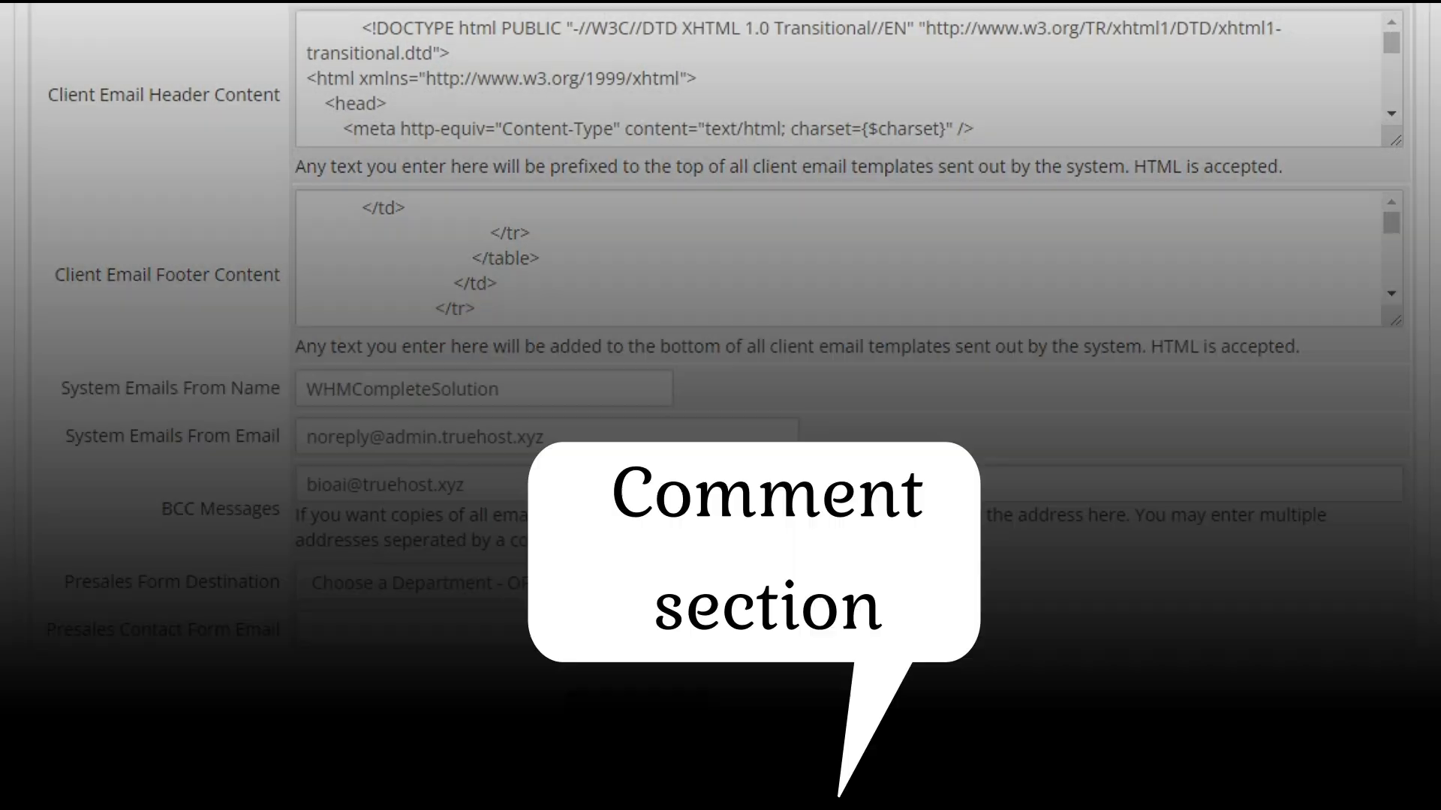